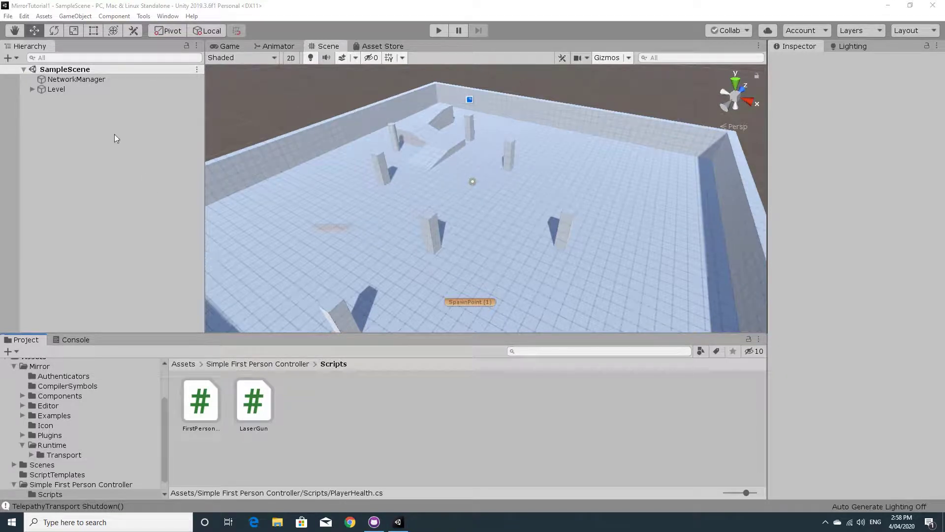
# Open LaserGun.cs in Visual Studio and scroll to its Respawn coroutine
pyautogui.doubleClick(261, 411)
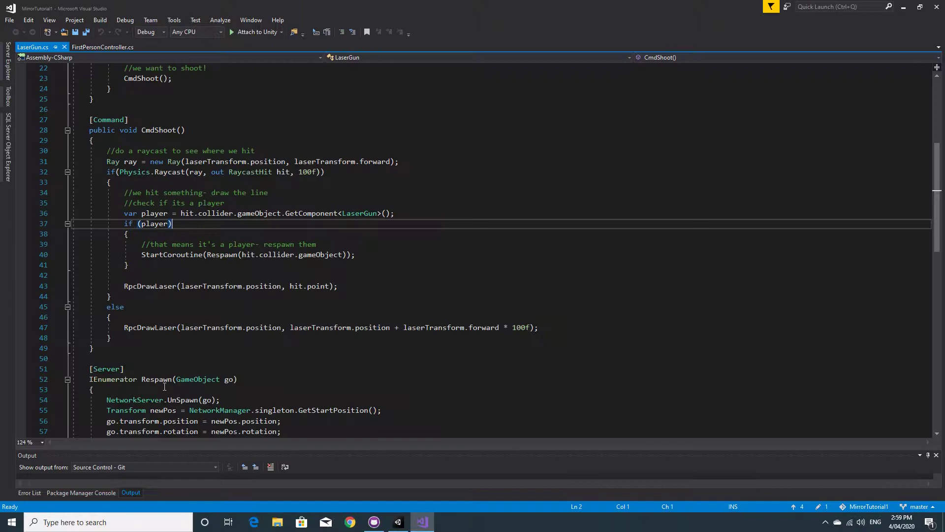
pyautogui.scroll(-2, 167, 381)
pyautogui.click(123, 324)
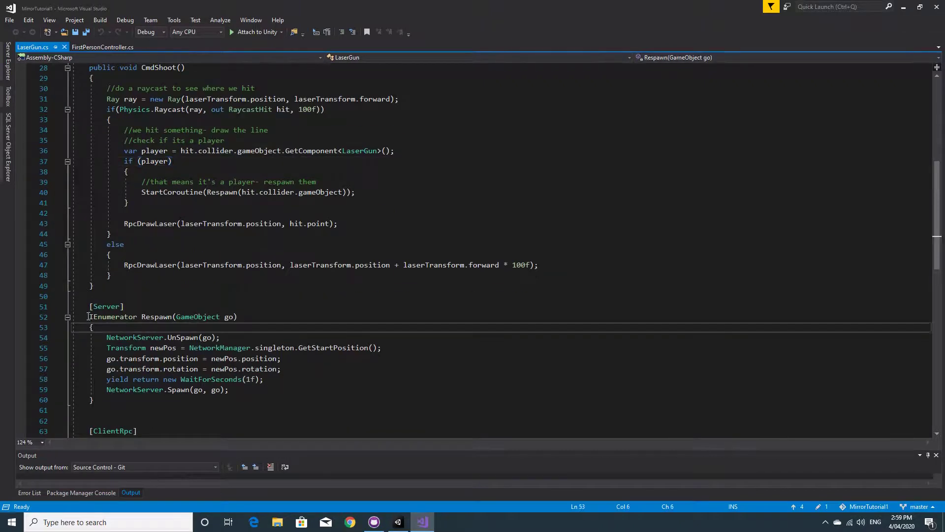
# Add a C# script named PlayerHealth to the Scripts folder via Create > C# Script
pyautogui.click(393, 524)
pyautogui.click(317, 403)
pyautogui.rightClick(317, 402)
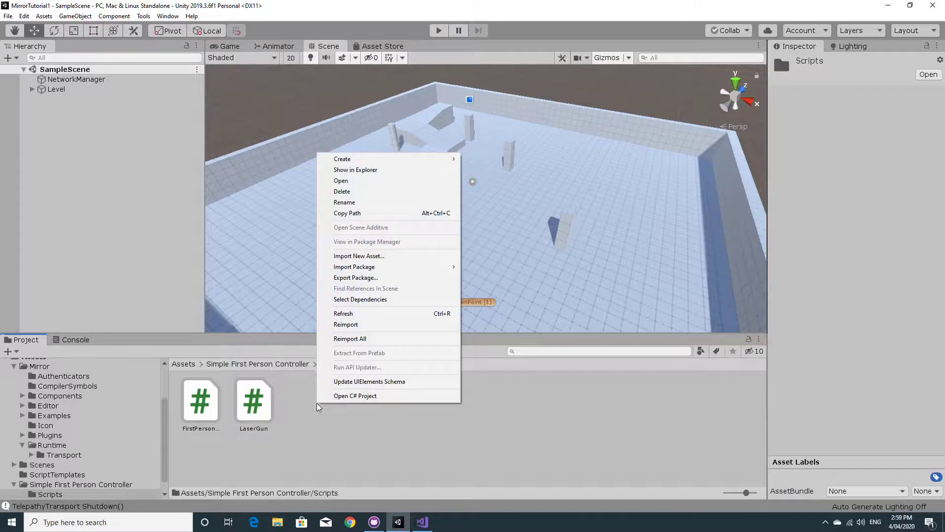
pyautogui.moveTo(341, 158)
pyautogui.click(483, 155)
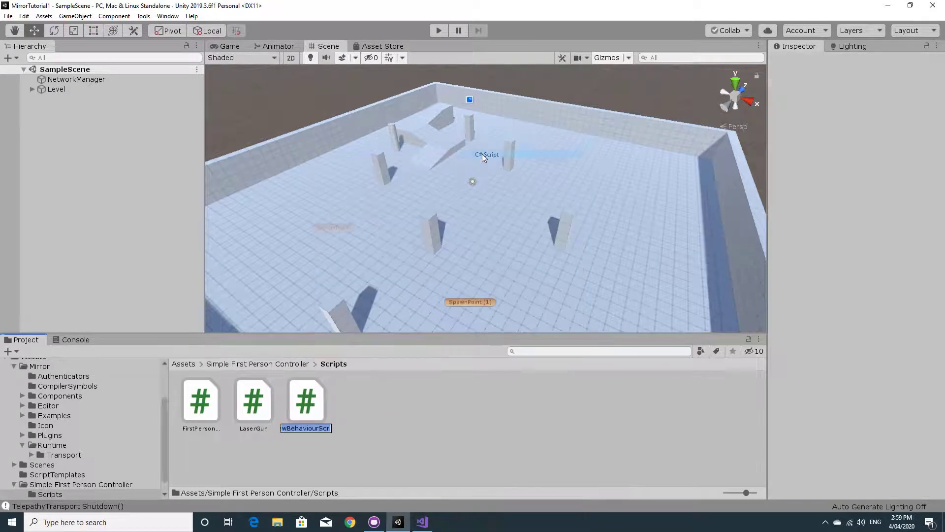
pyautogui.write('Play')
pyautogui.write('erHea')
pyautogui.write('lth')
pyautogui.press('Return')
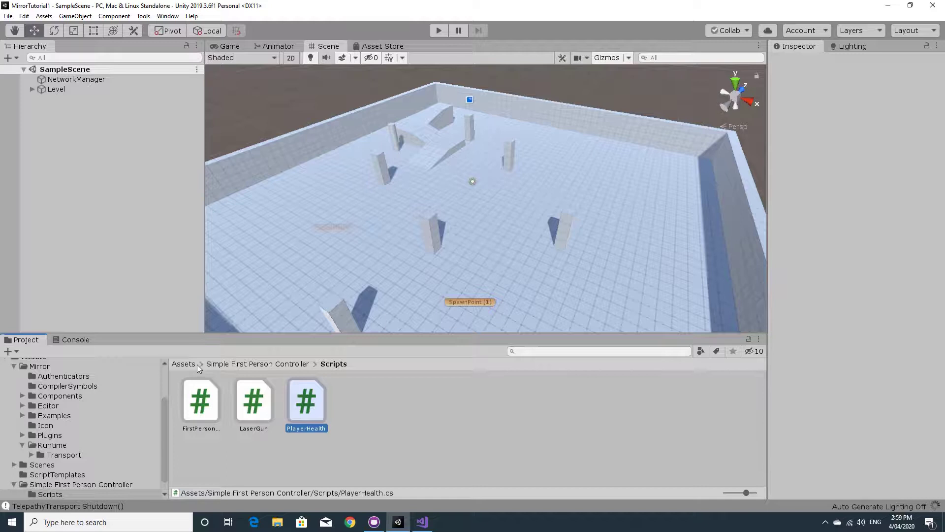
# Add the Player Health script component to the Player prefab, below Laser Gun
pyautogui.click(235, 365)
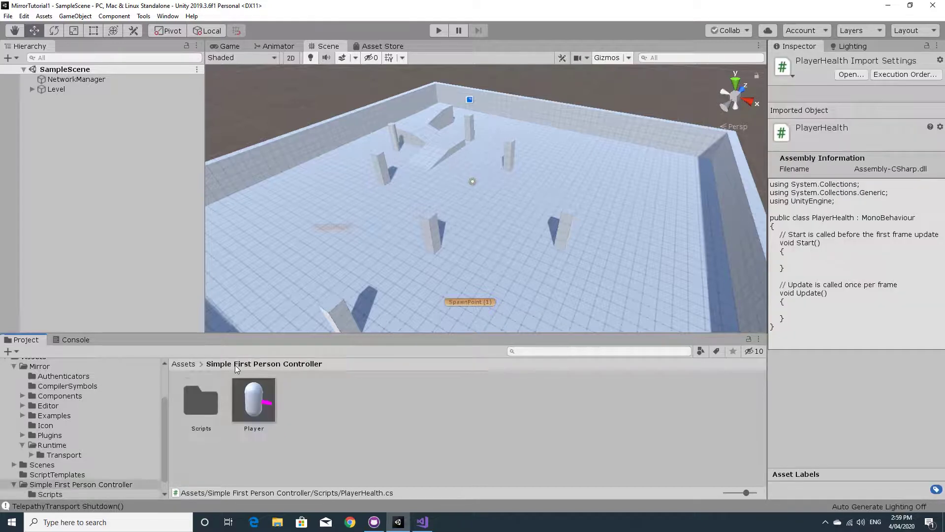
pyautogui.click(246, 402)
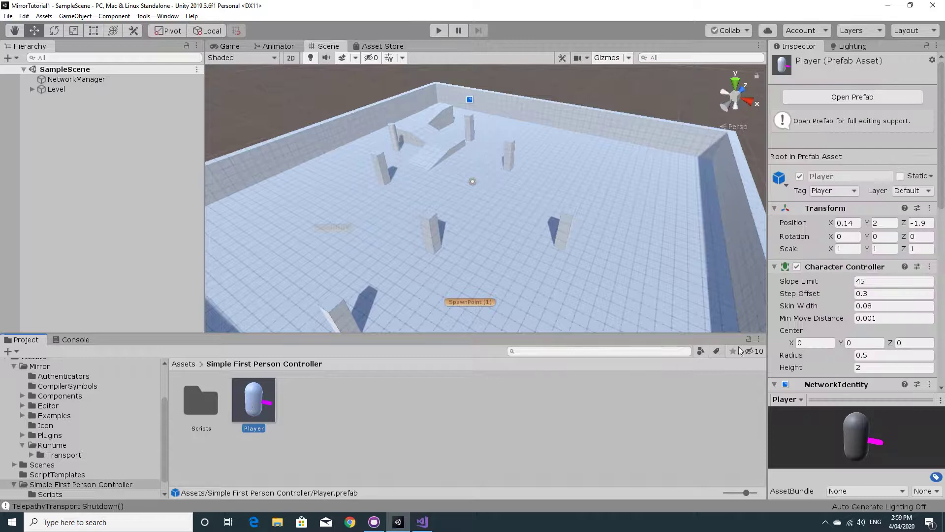
pyautogui.scroll(-10, 779, 339)
pyautogui.click(828, 379)
pyautogui.write('pl')
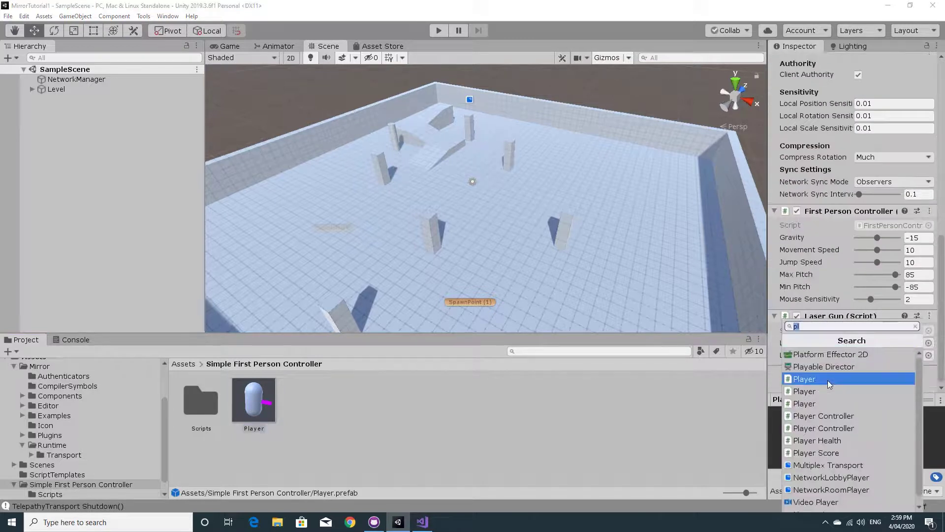
pyautogui.write('a')
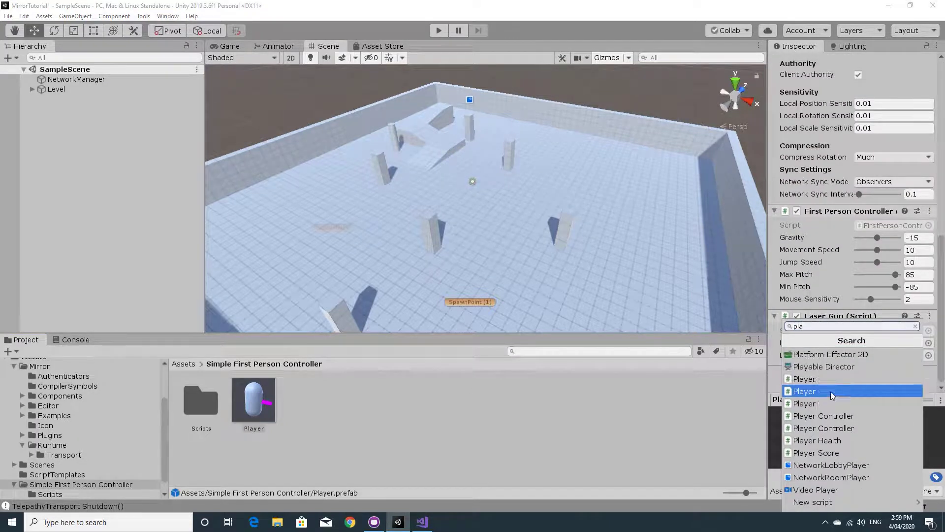
pyautogui.click(832, 441)
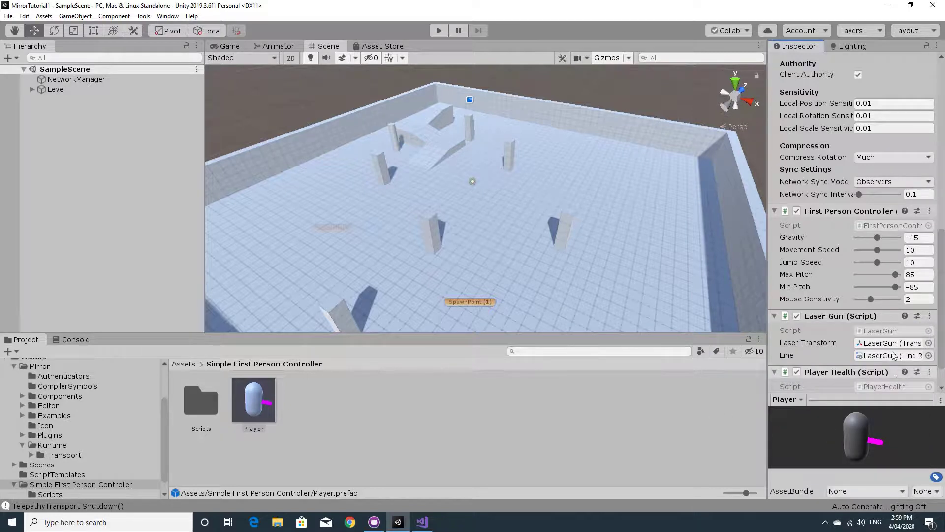
pyautogui.scroll(-2, 893, 356)
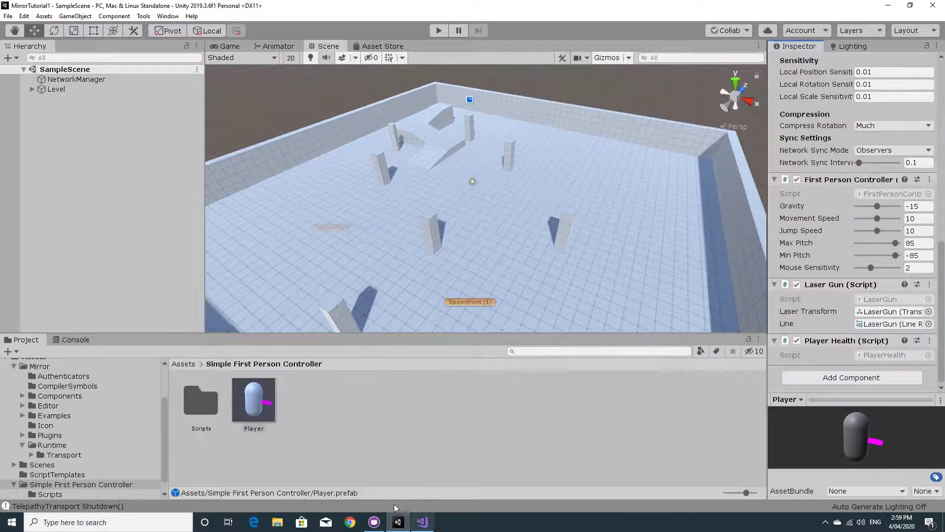
# Open PlayerHealth.cs and add 'using Mirror;' below the existing imports
pyautogui.doubleClick(201, 401)
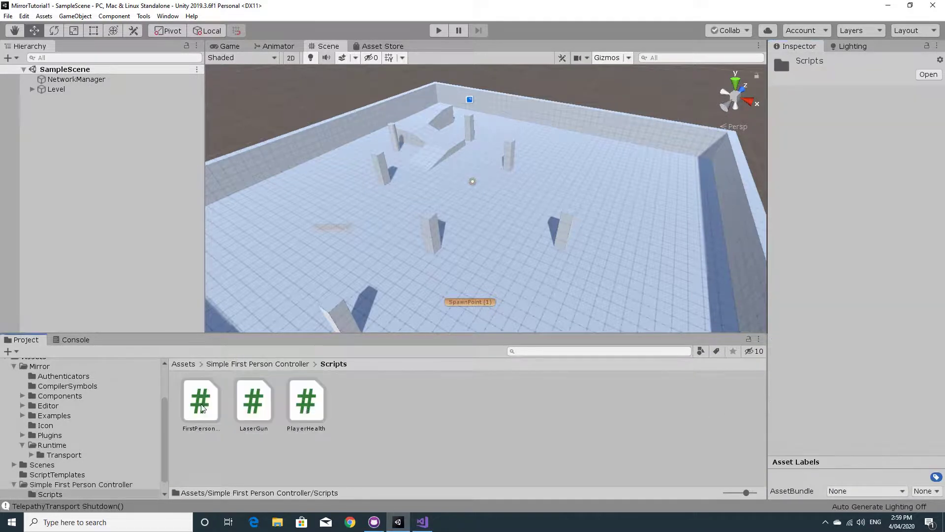
pyautogui.doubleClick(307, 407)
pyautogui.click(163, 93)
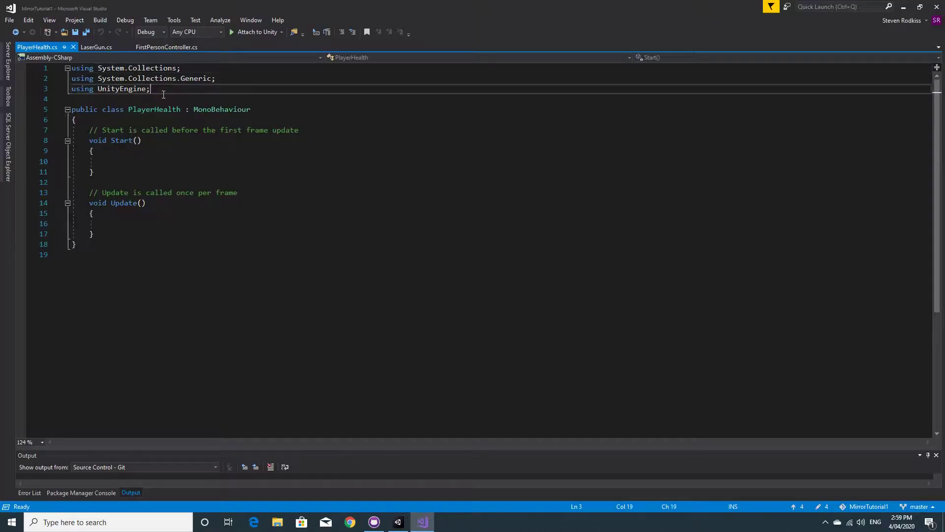
pyautogui.press('Return')
pyautogui.write('Mirro')
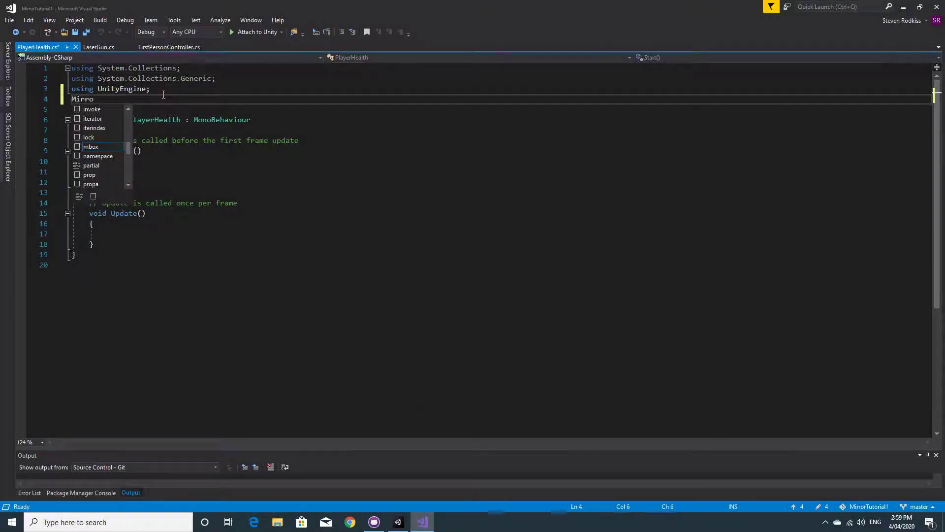
pyautogui.press('BackSpace')
pyautogui.press('BackSpace')
pyautogui.press('BackSpace')
pyautogui.press('BackSpace')
pyautogui.press('BackSpace')
pyautogui.write('u')
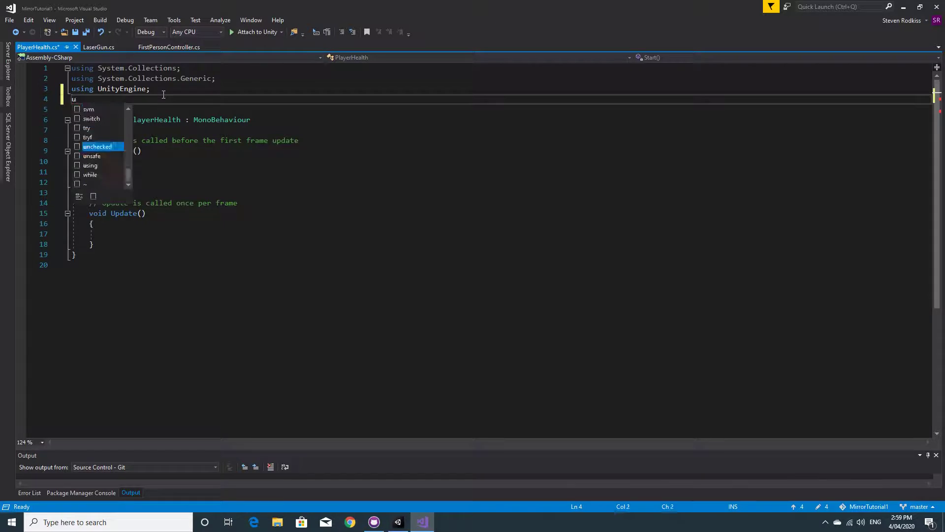
pyautogui.write('sing Mir')
pyautogui.press('Tab')
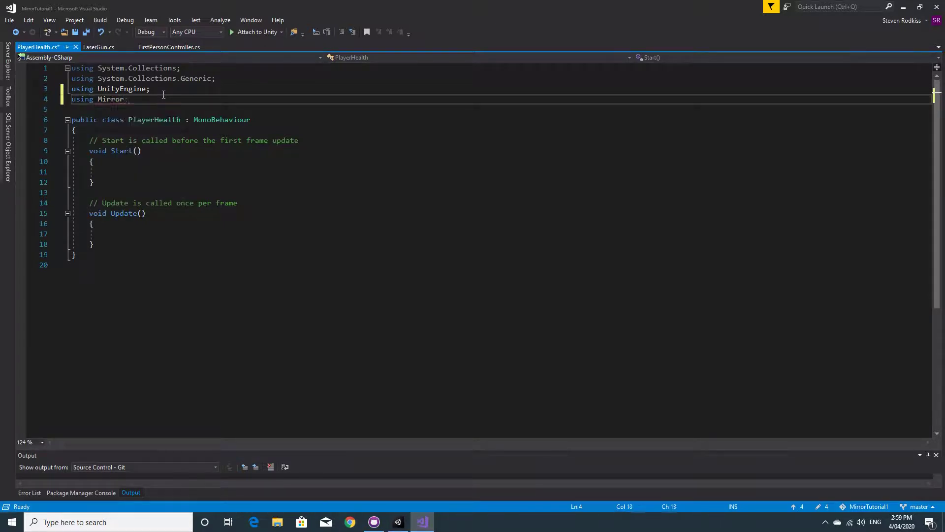
pyautogui.write(';')
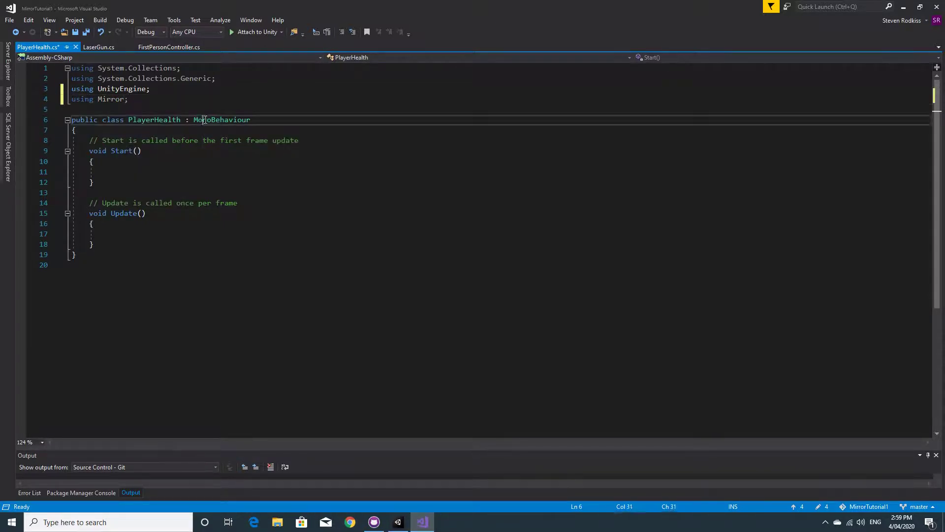
# Change the PlayerHealth base class from MonoBehaviour to NetworkBehaviour
pyautogui.doubleClick(199, 120)
pyautogui.write('Netw')
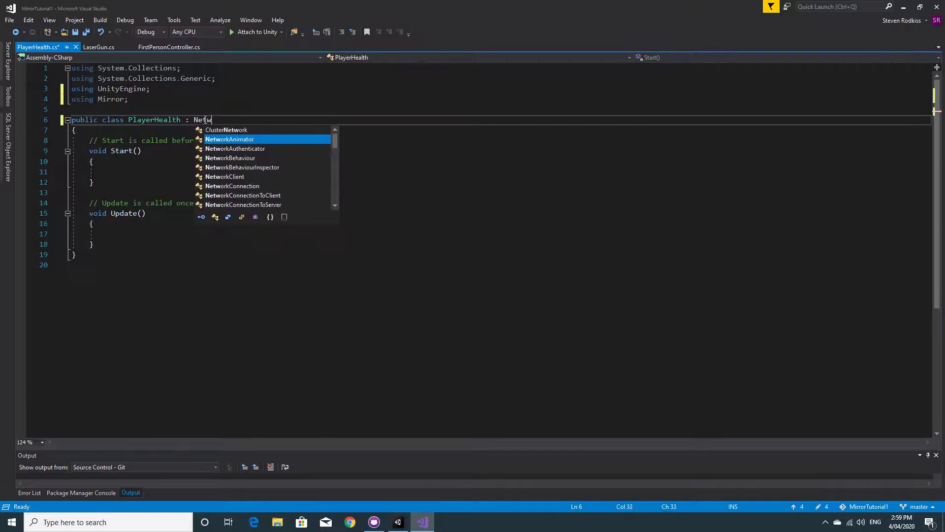
pyautogui.write('orkb')
pyautogui.press('Tab')
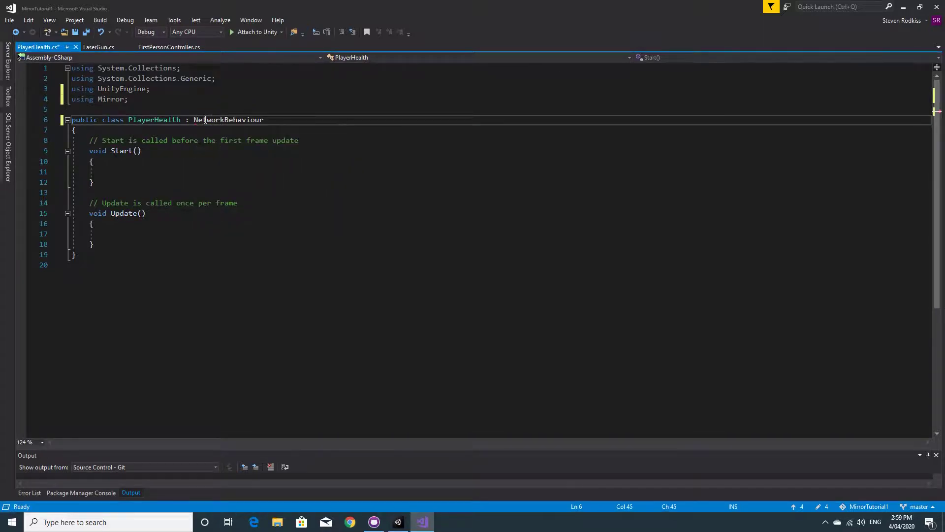
# Add a [SyncVar] attribute on a new line inside the class body
pyautogui.click(101, 131)
pyautogui.press('Return')
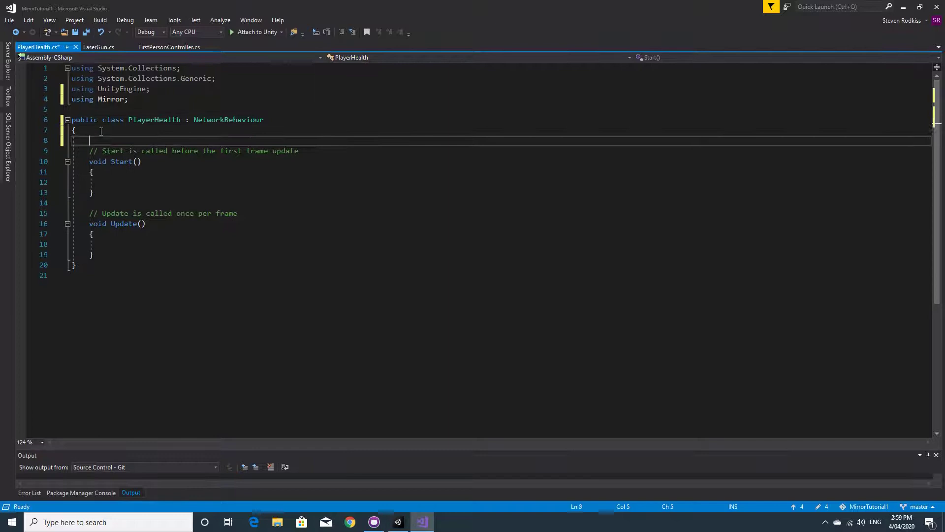
pyautogui.press('Return')
pyautogui.press('Return')
pyautogui.press('Up')
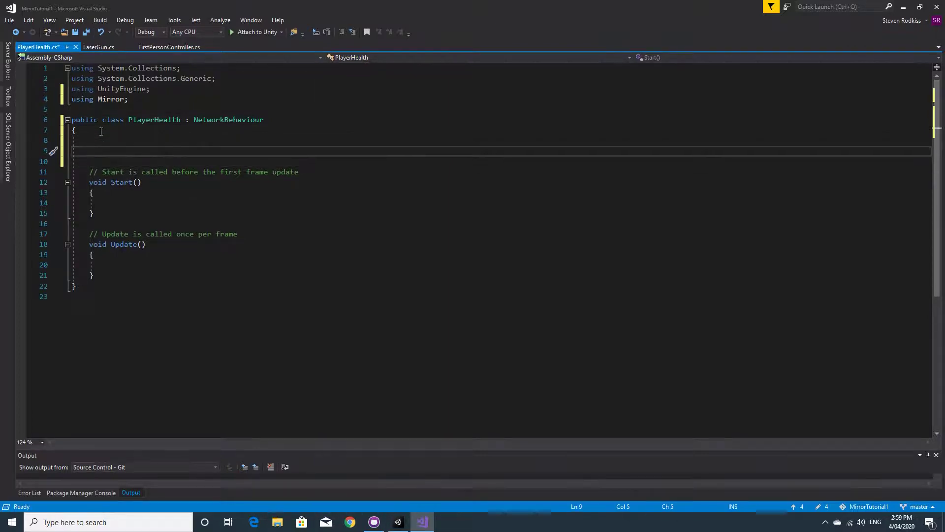
pyautogui.press('Up')
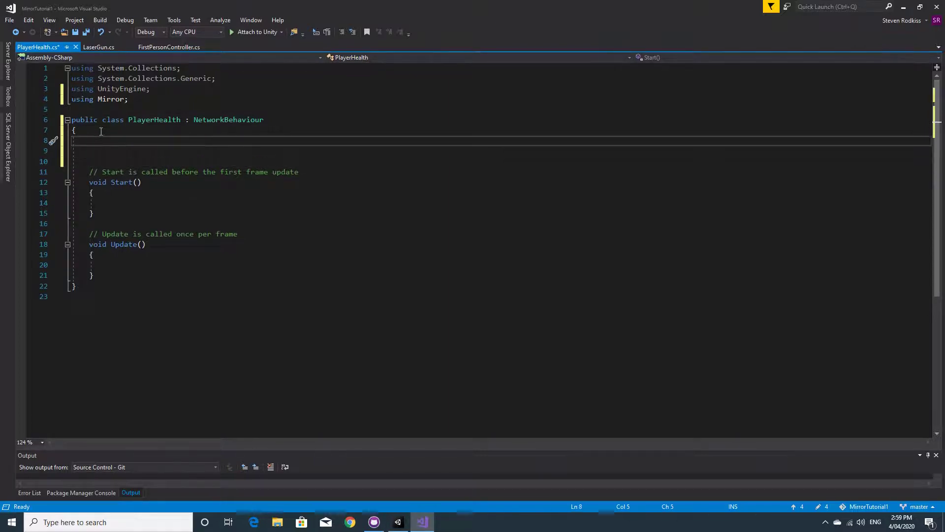
pyautogui.write('[')
pyautogui.write('Sync')
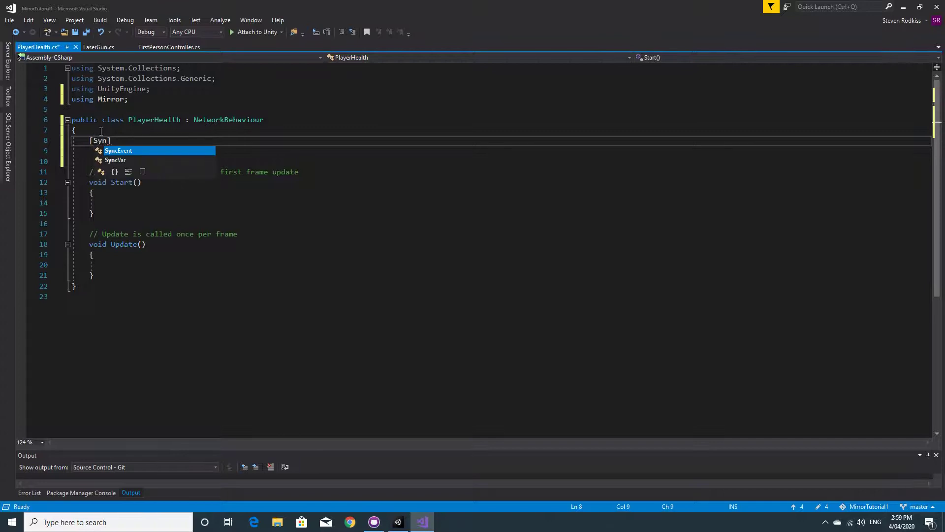
pyautogui.write('var')
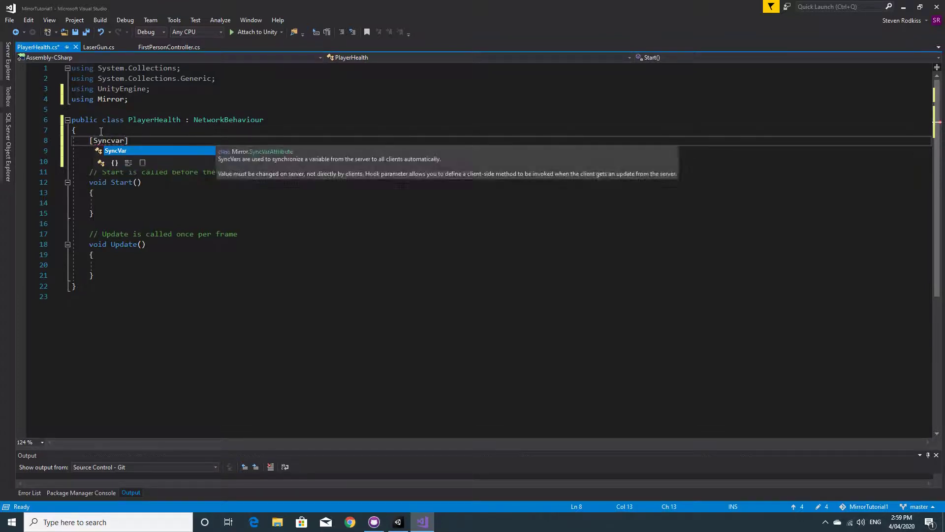
pyautogui.write(']')
pyautogui.press('Return')
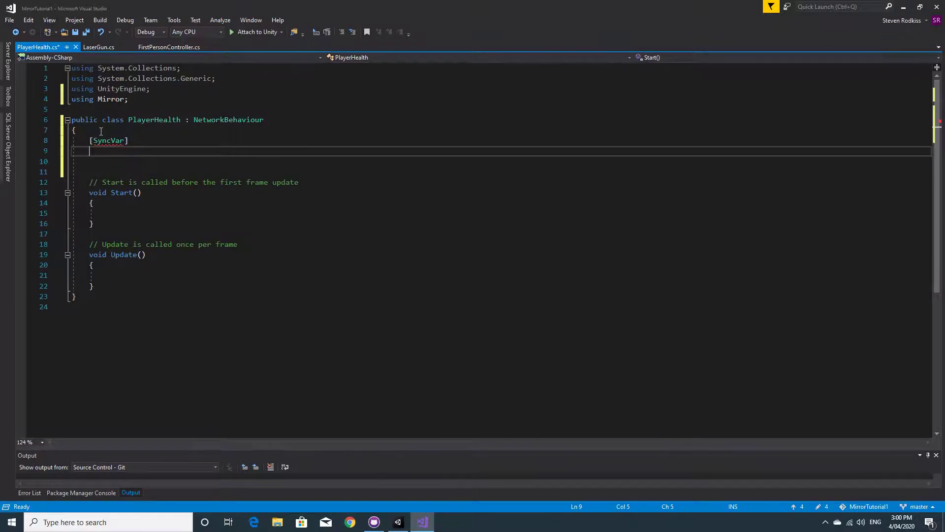
# Declare 'public int health = 100;', save, and remove the extra blank line
pyautogui.write('publ')
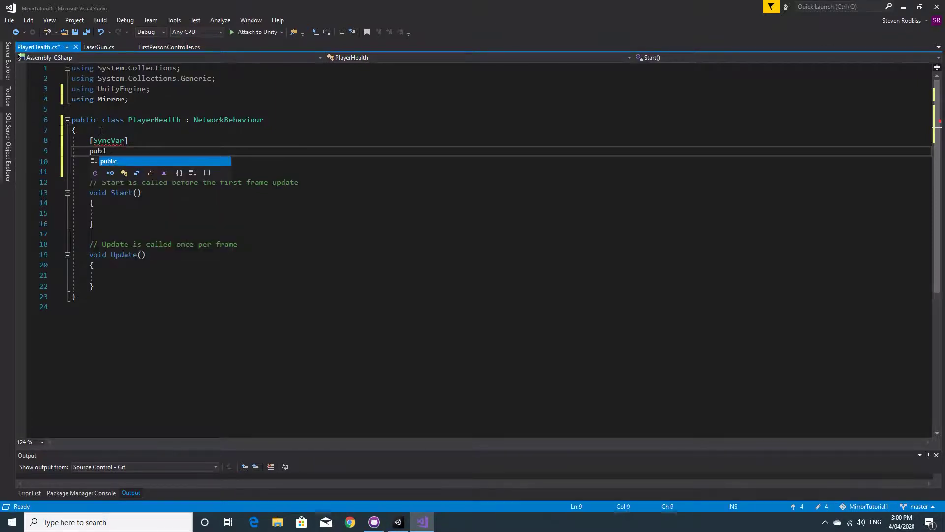
pyautogui.write('ic ')
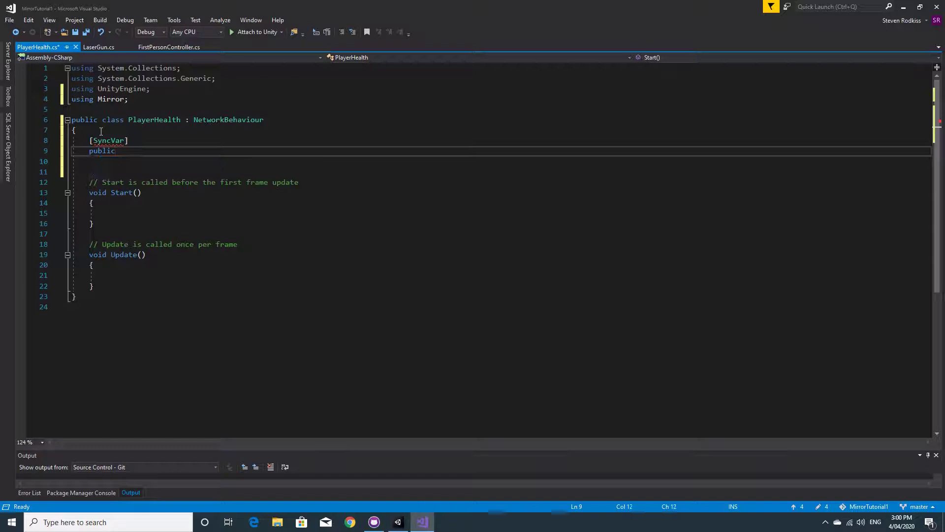
pyautogui.write('int')
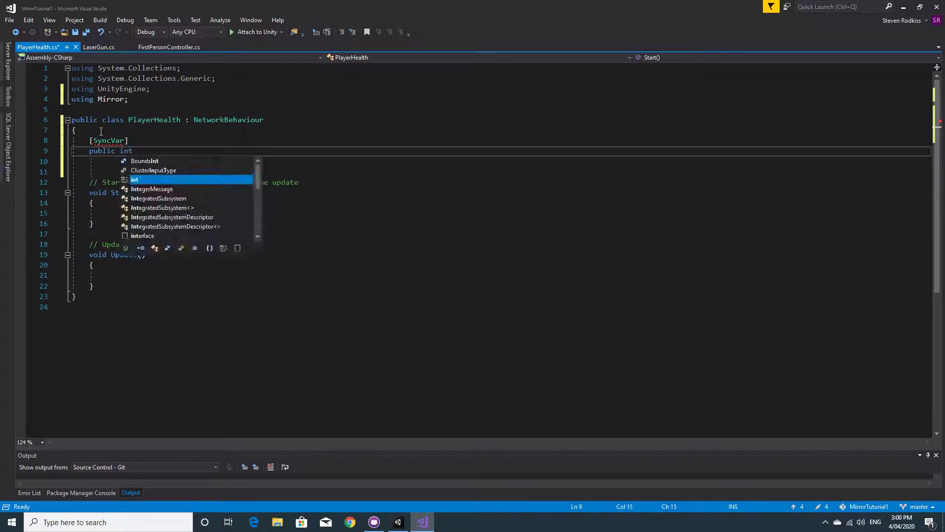
pyautogui.write(' h')
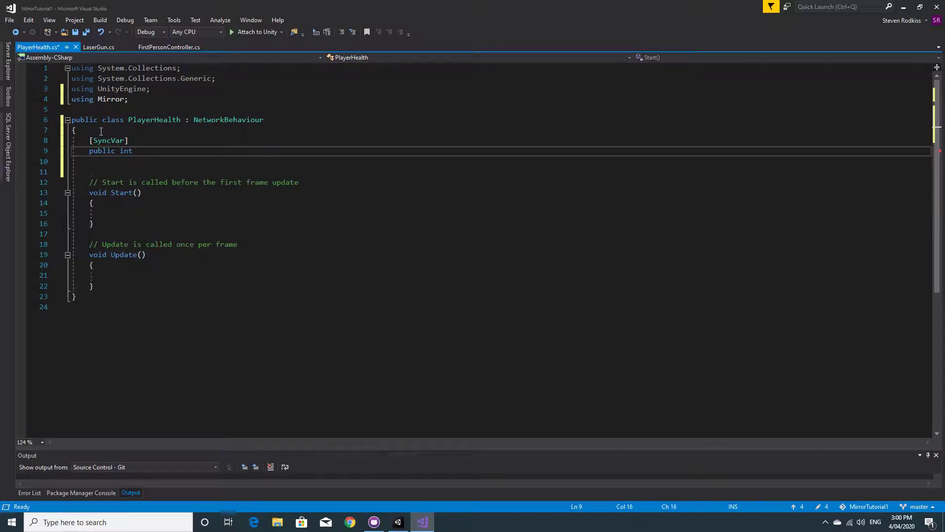
pyautogui.write('ealth')
pyautogui.press('BackSpace')
pyautogui.write('100;')
pyautogui.hotkey('ctrl', 's')
pyautogui.click(94, 170)
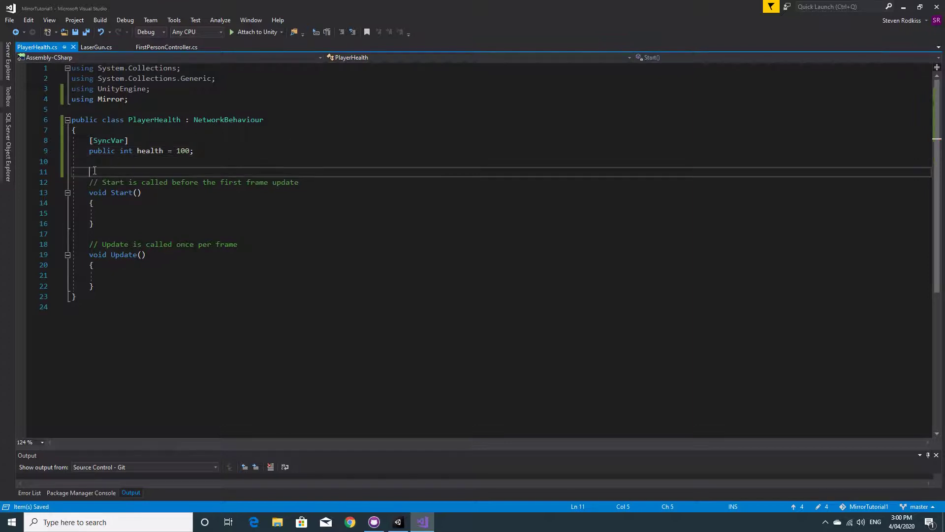
pyautogui.press('BackSpace')
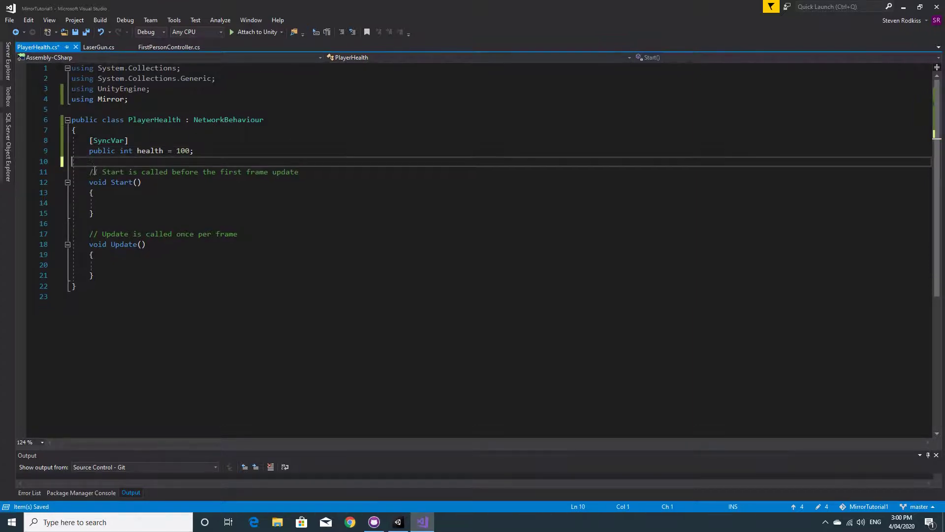
# Save PlayerHealth and cut the [Server] Respawn method out of LaserGun.cs
pyautogui.hotkey('ctrl', 's')
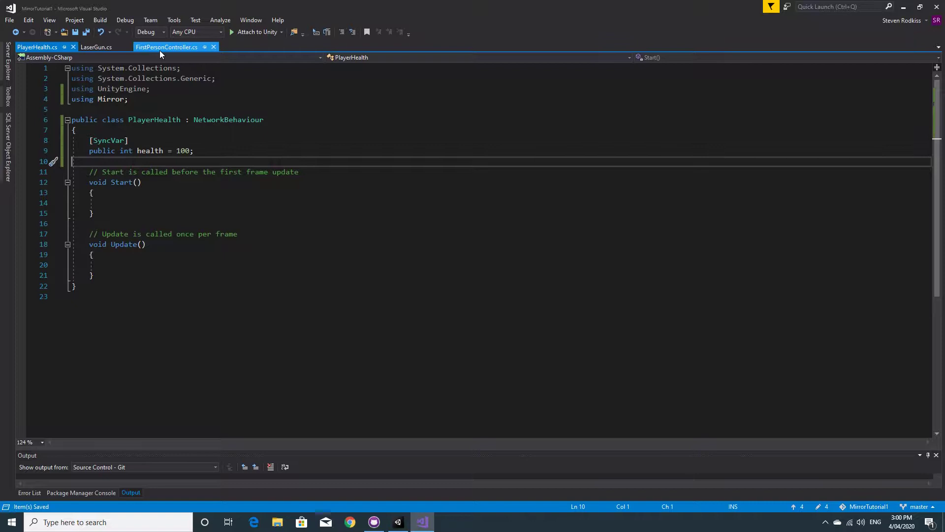
pyautogui.click(98, 48)
pyautogui.scroll(-2, 175, 362)
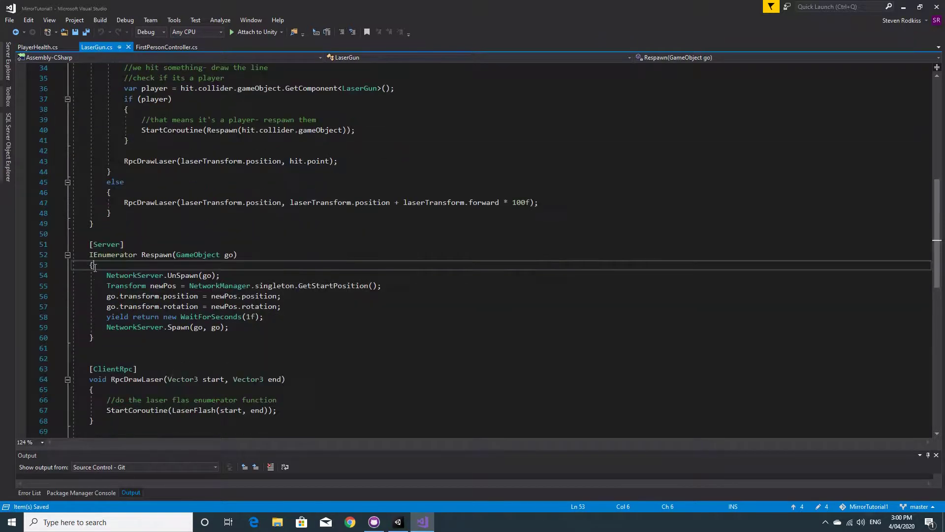
pyautogui.moveTo(76, 245); pyautogui.dragTo(127, 338)
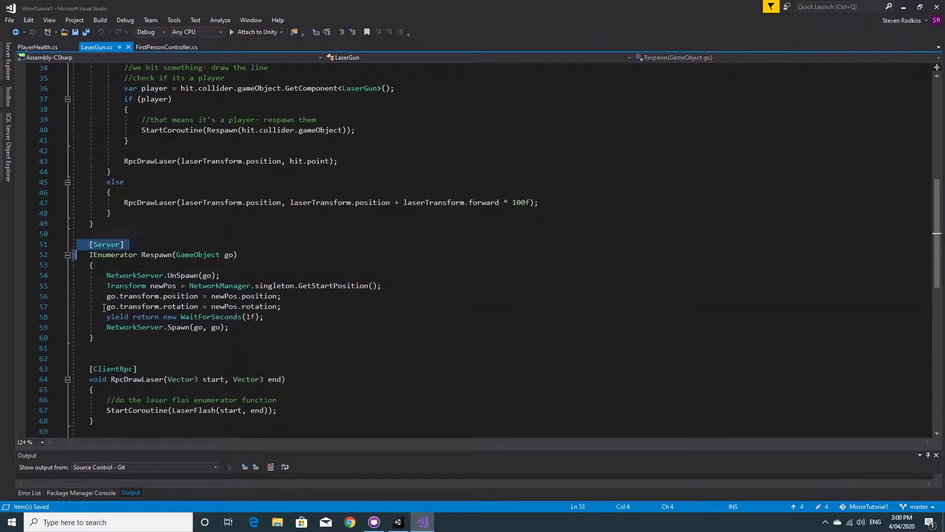
pyautogui.hotkey('ctrl', 'x')
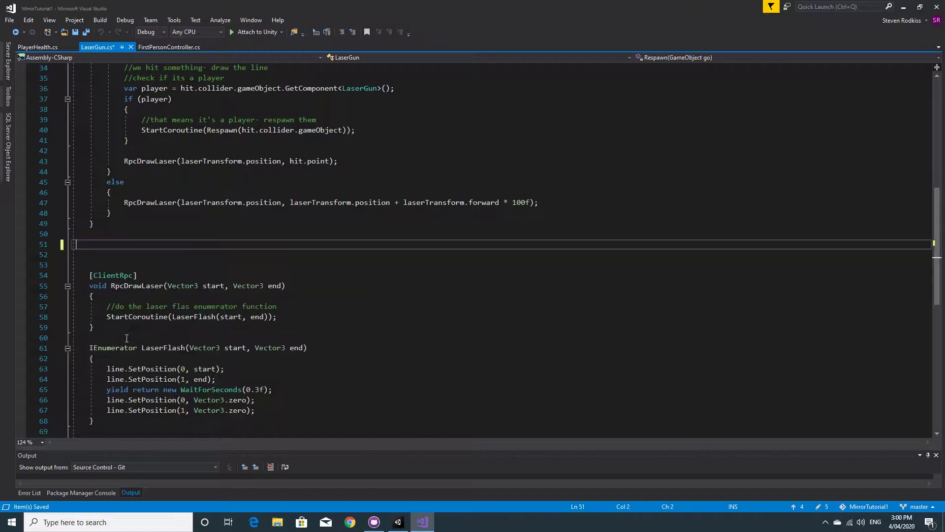
# Delete the blank lines left in LaserGun and return to PlayerHealth.cs
pyautogui.press('BackSpace')
pyautogui.press('BackSpace')
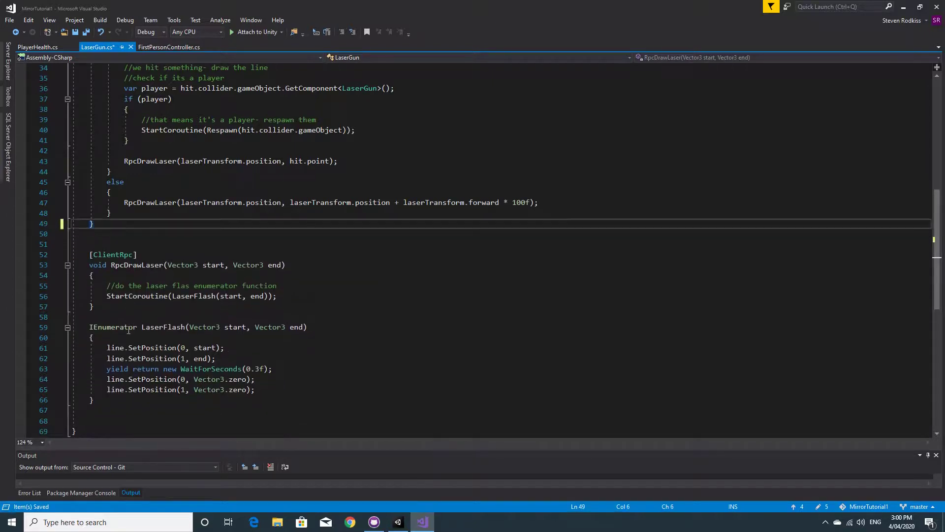
pyautogui.press('Down')
pyautogui.press('Down')
pyautogui.press('BackSpace')
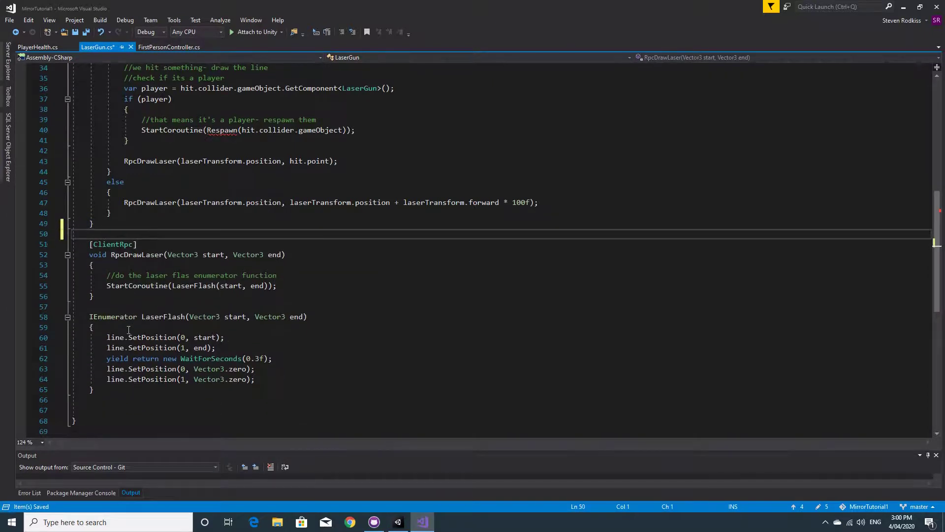
pyautogui.click(48, 46)
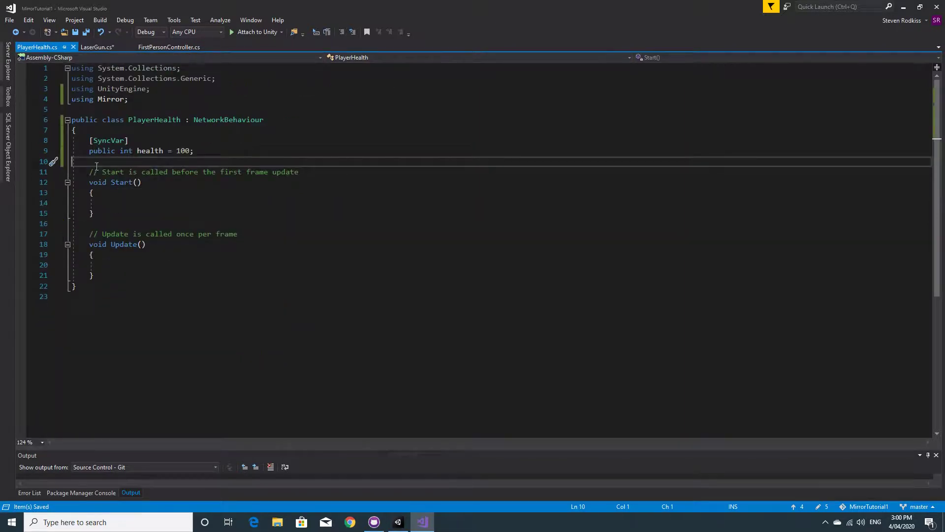
# Replace PlayerHealth's Start() and Update() methods with the pasted Respawn coroutine
pyautogui.click(101, 276)
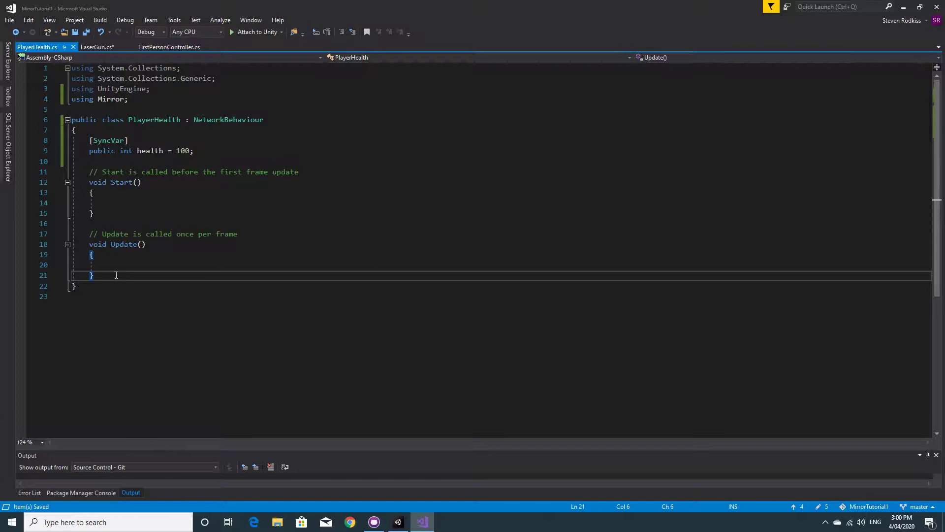
pyautogui.moveTo(116, 275); pyautogui.dragTo(75, 172)
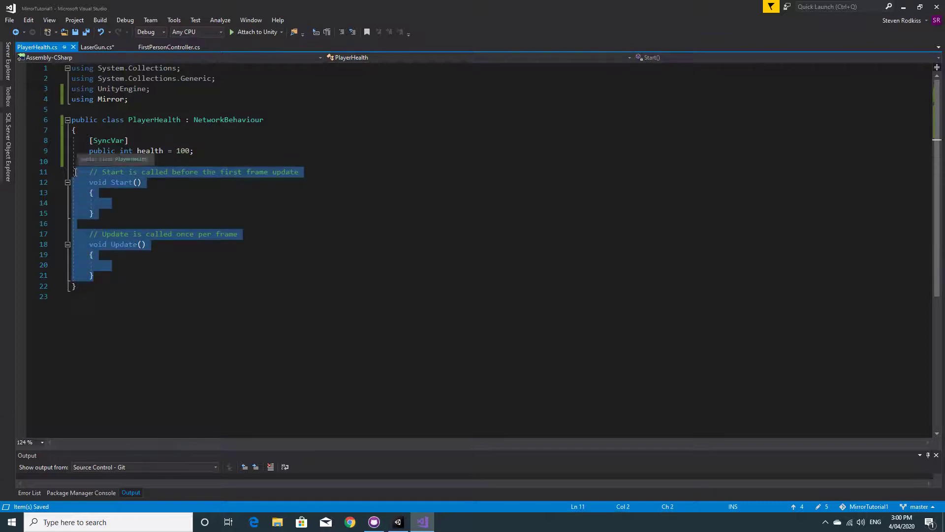
pyautogui.press('Delete')
pyautogui.press('Tab')
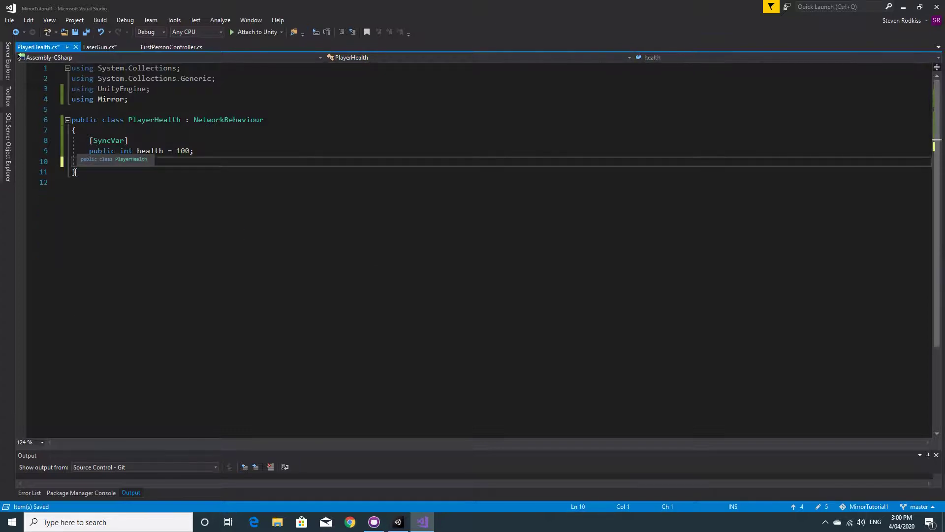
pyautogui.hotkey('ctrl', 'v')
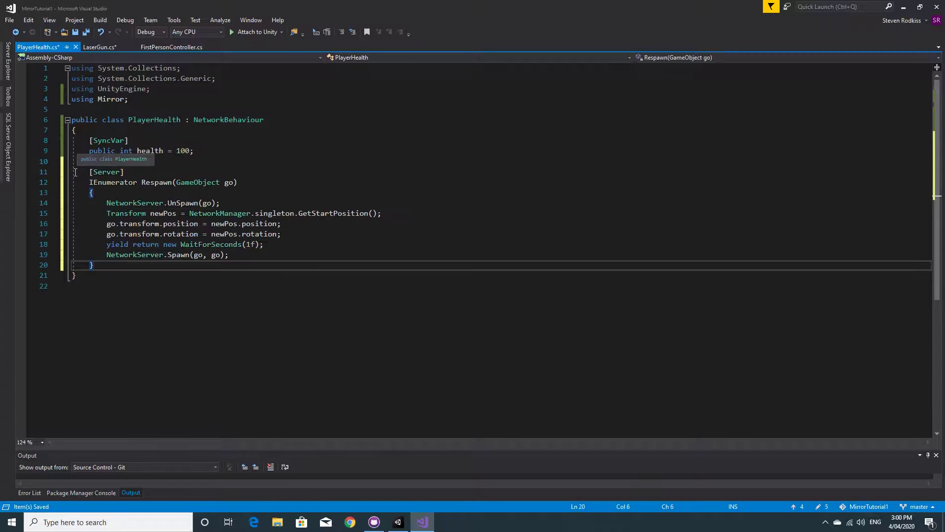
# Insert blank lines between the health field and the [Server] Respawn method
pyautogui.click(204, 152)
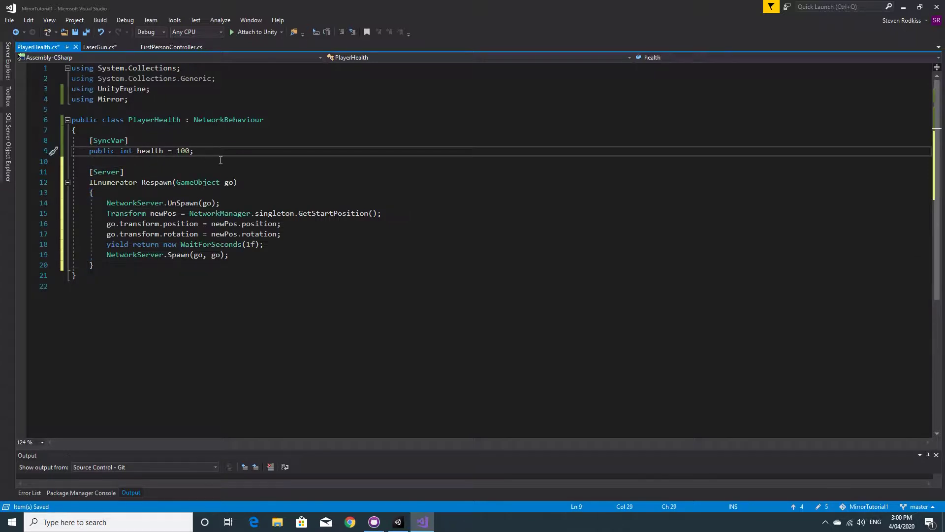
pyautogui.press('Return')
pyautogui.press('Down')
pyautogui.press('Down')
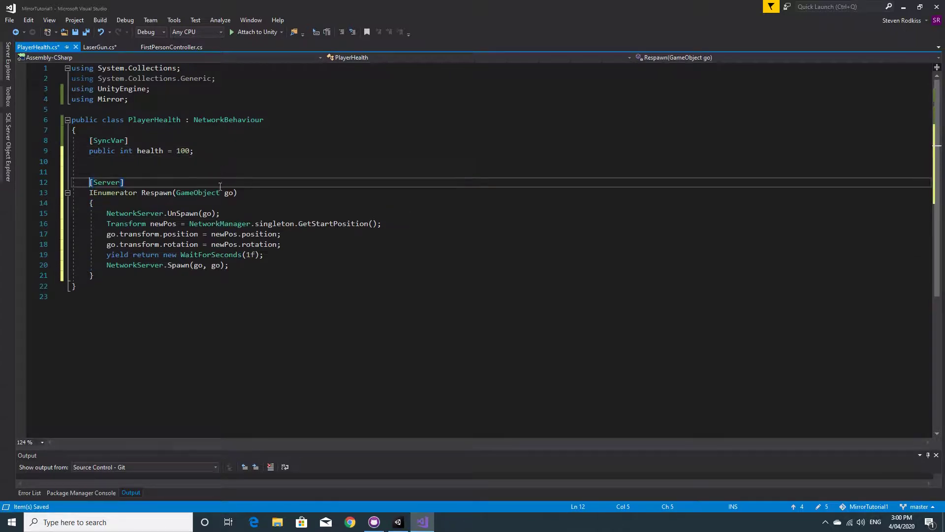
pyautogui.click(232, 192)
pyautogui.click(157, 174)
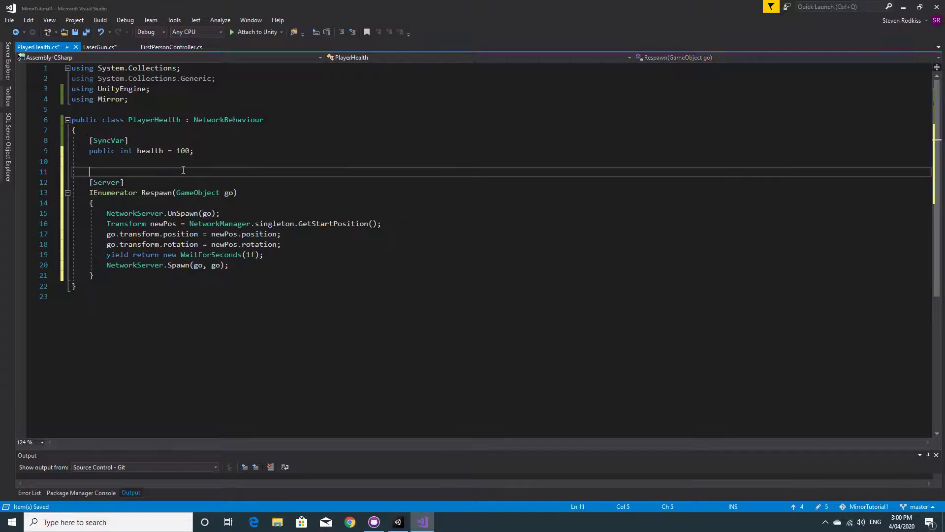
pyautogui.press('Return')
pyautogui.press('Return')
pyautogui.press('Up')
pyautogui.press('Up')
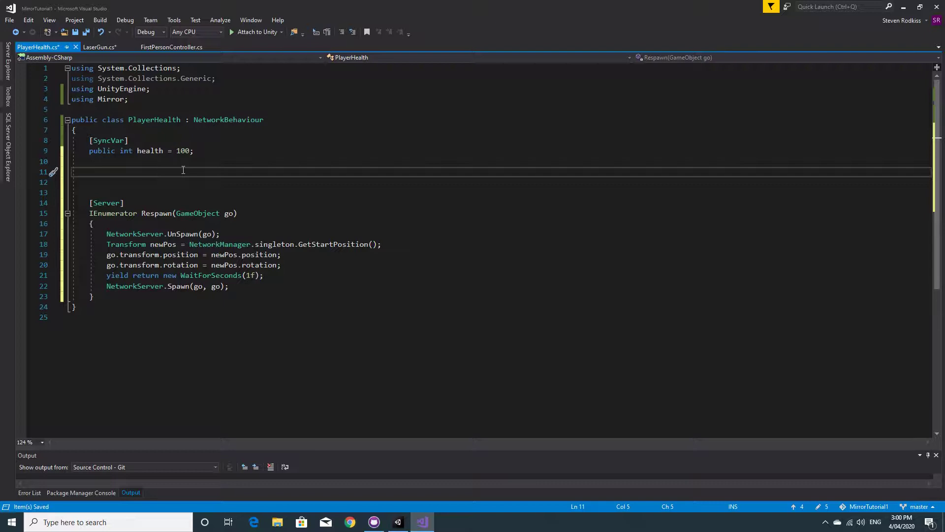
# Write 'public void Damage(int amount)' with the body 'health -= amount;'
pyautogui.write('public')
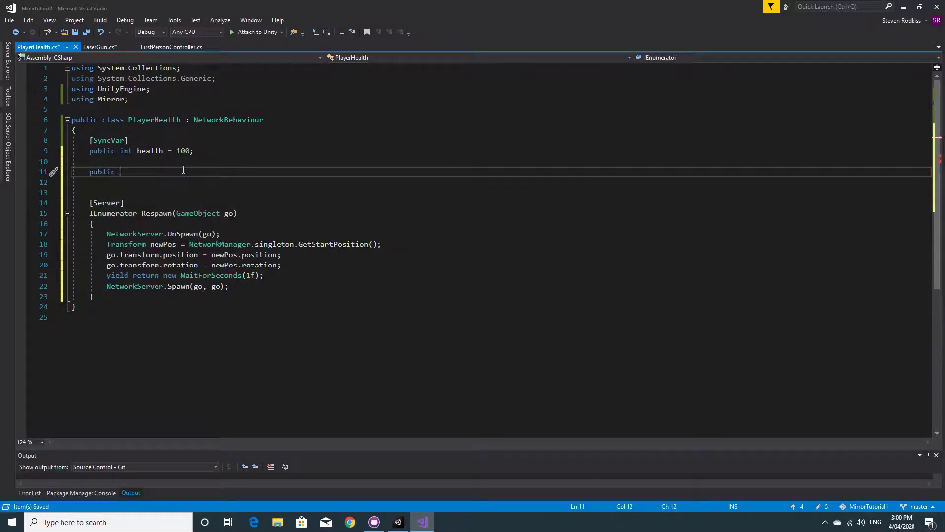
pyautogui.write('vo')
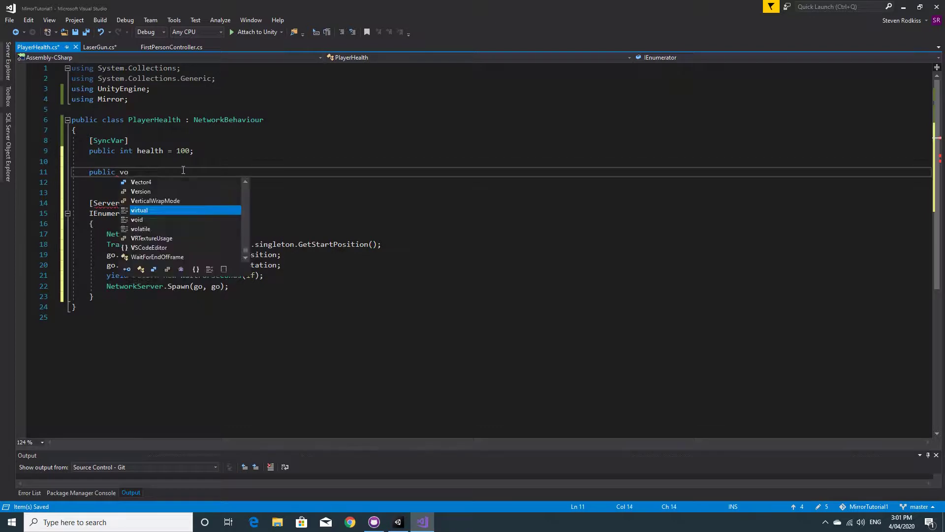
pyautogui.write('id Damag')
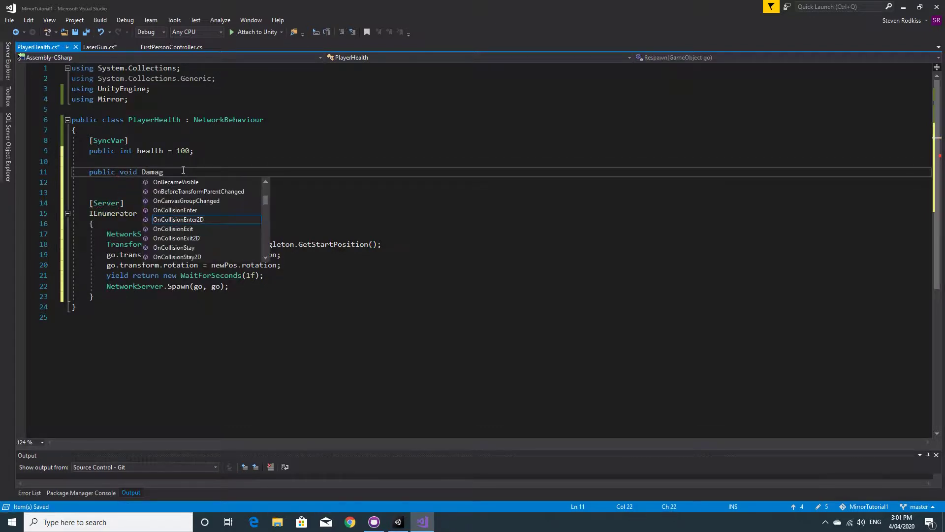
pyautogui.write('e(')
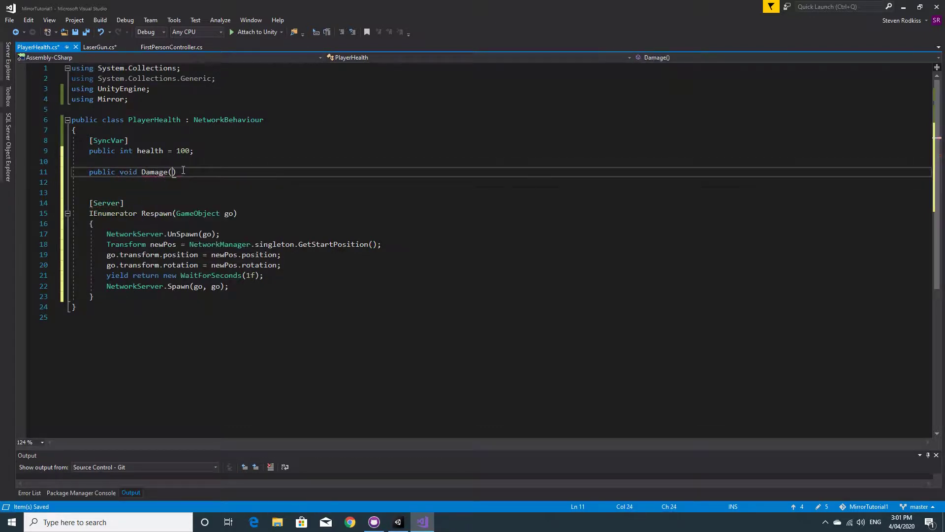
pyautogui.write('int amount')
pyautogui.write('){')
pyautogui.press('Return')
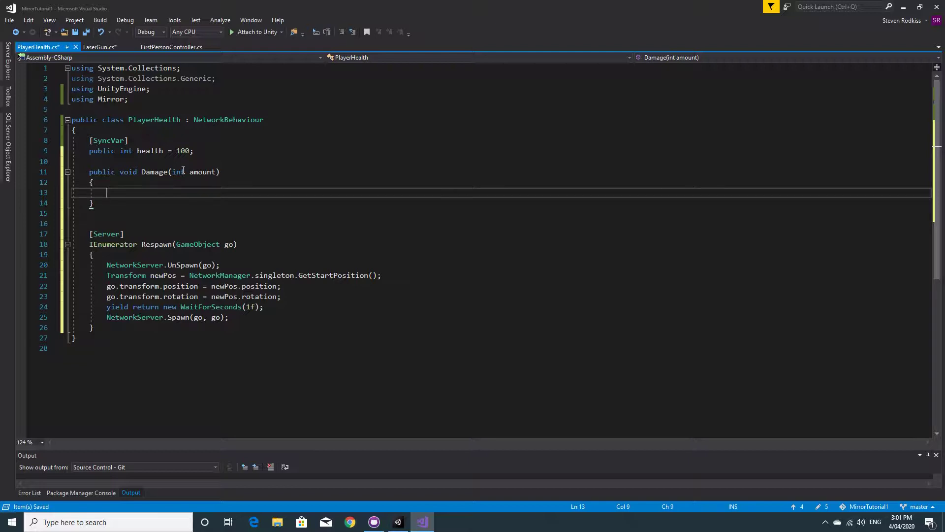
pyautogui.write('health')
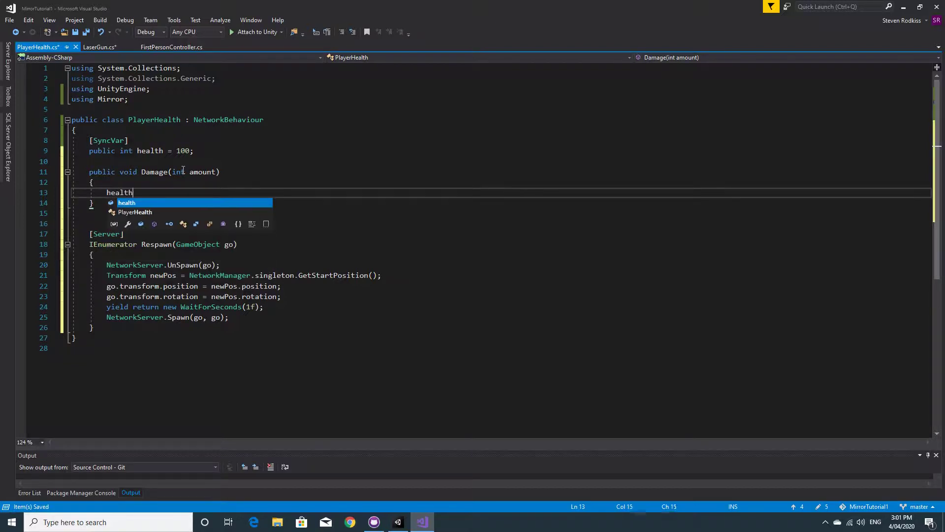
pyautogui.write(' -= ')
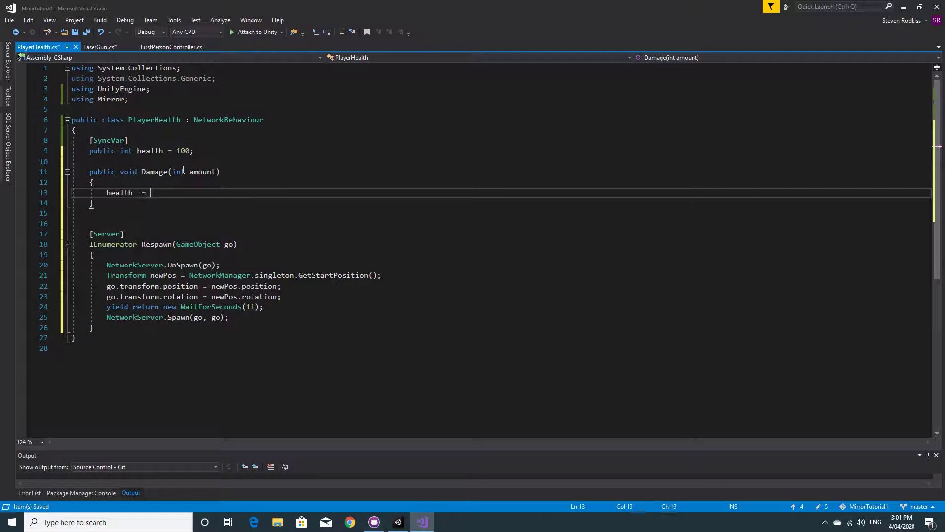
pyautogui.write('am')
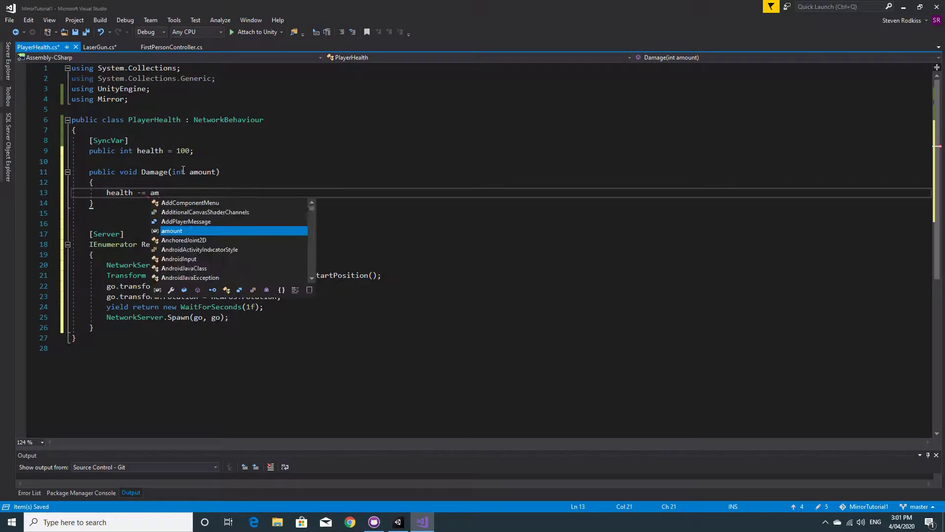
pyautogui.write('ount;')
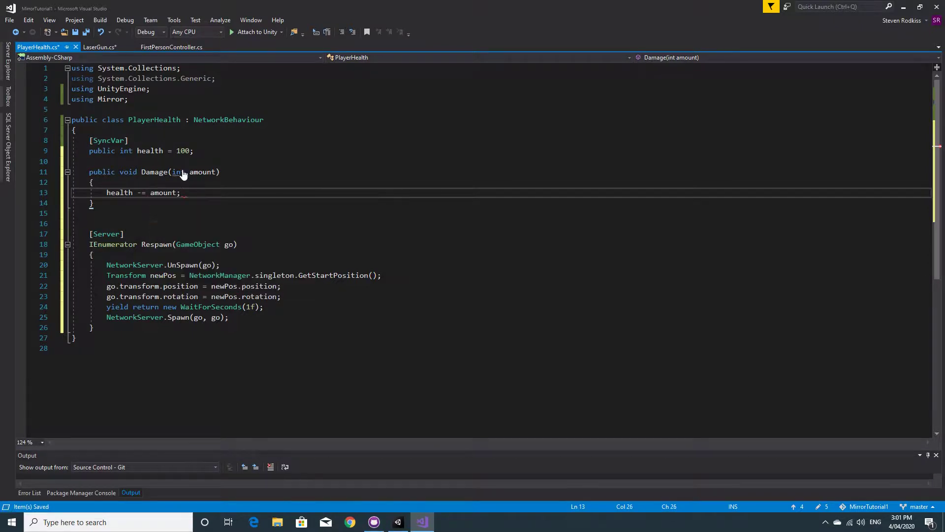
pyautogui.press('Return')
# Add an empty 'if (health <= 0)' block inside Damage
pyautogui.write('if')
pyautogui.press('Tab')
pyautogui.press('Tab')
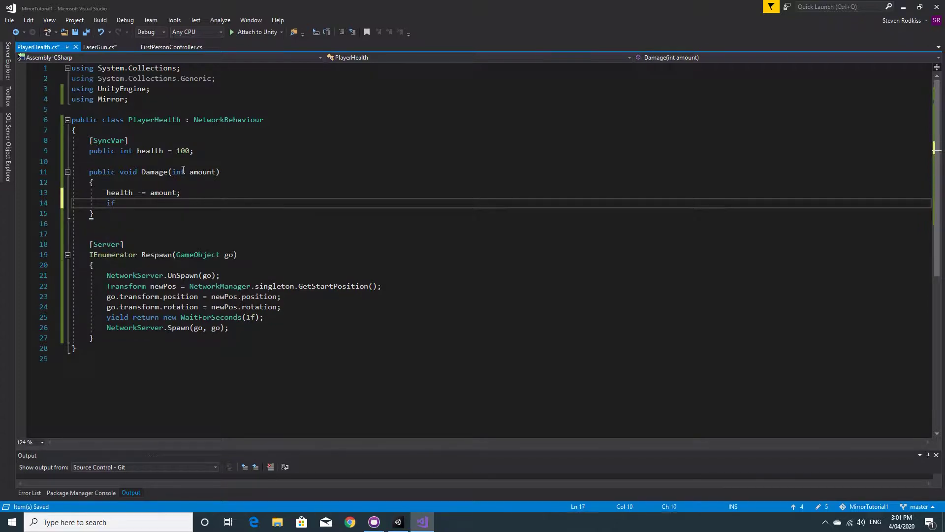
pyautogui.write('hea')
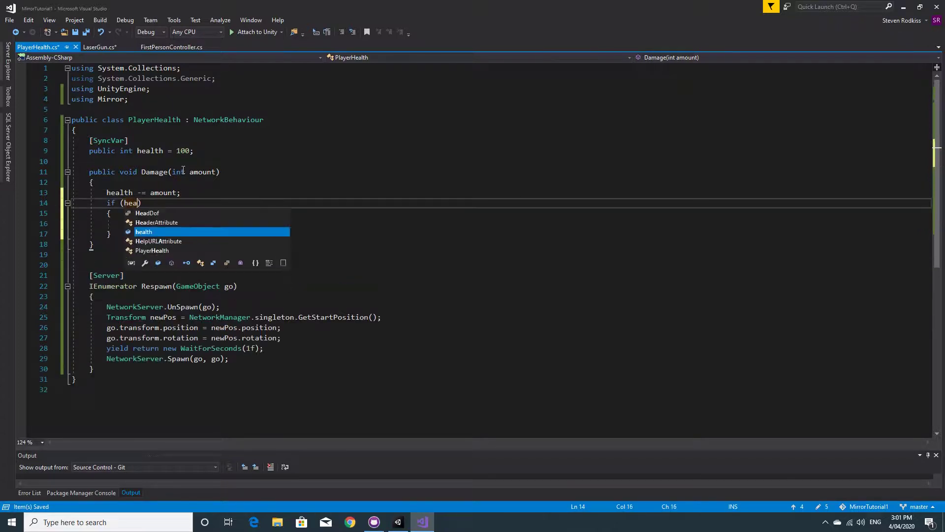
pyautogui.press('Tab')
pyautogui.write('<=')
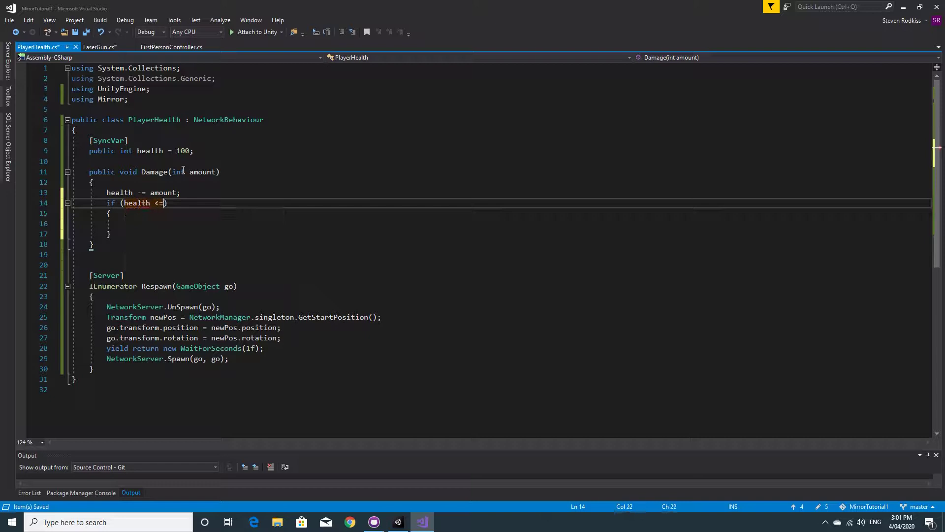
pyautogui.write(' 0')
pyautogui.press('BackSpace')
pyautogui.press('Return')
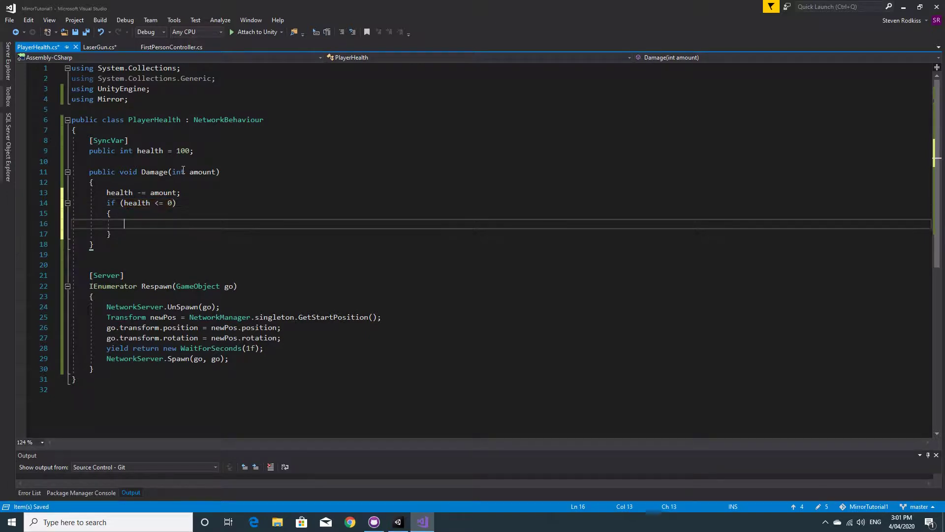
# Inside the check, add '//we want to respawn' and 'StartCoroutine(Respawn(gameObject));', then save
pyautogui.write('//we ')
pyautogui.write('want to re')
pyautogui.write('spawn')
pyautogui.press('Return')
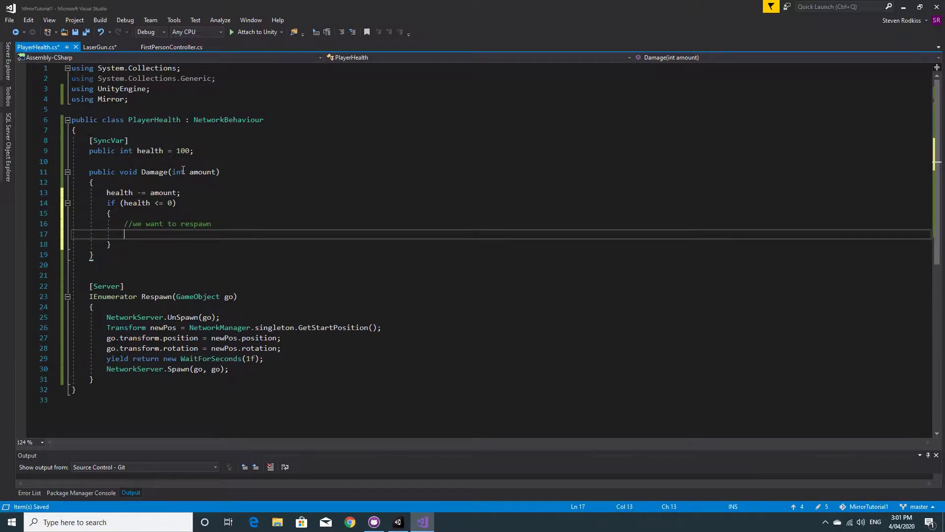
pyautogui.write('Star')
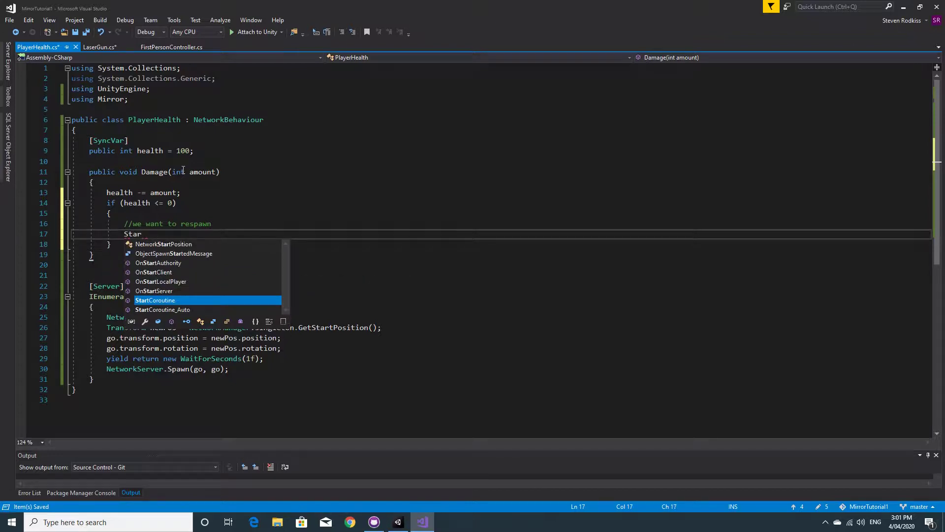
pyautogui.press('Tab')
pyautogui.write('(')
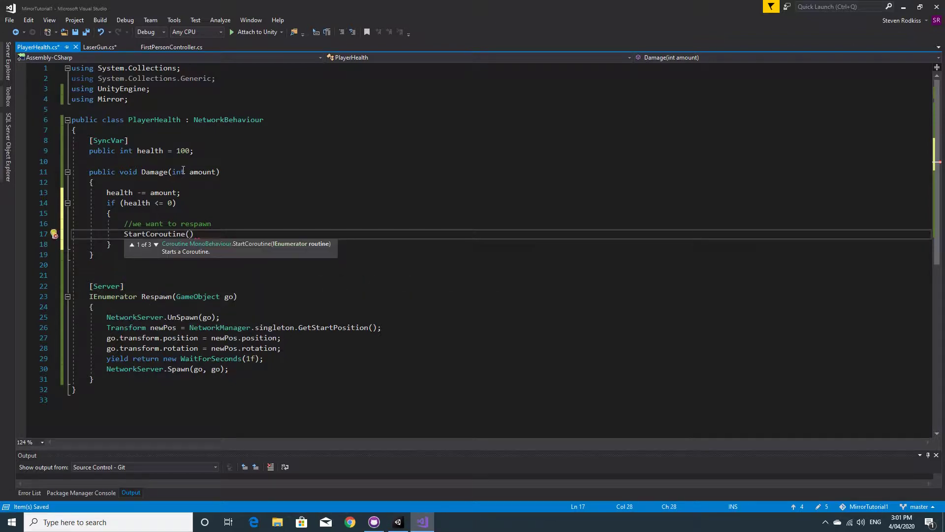
pyautogui.write('Re')
pyautogui.press('Tab')
pyautogui.write('(gam')
pyautogui.press('Tab')
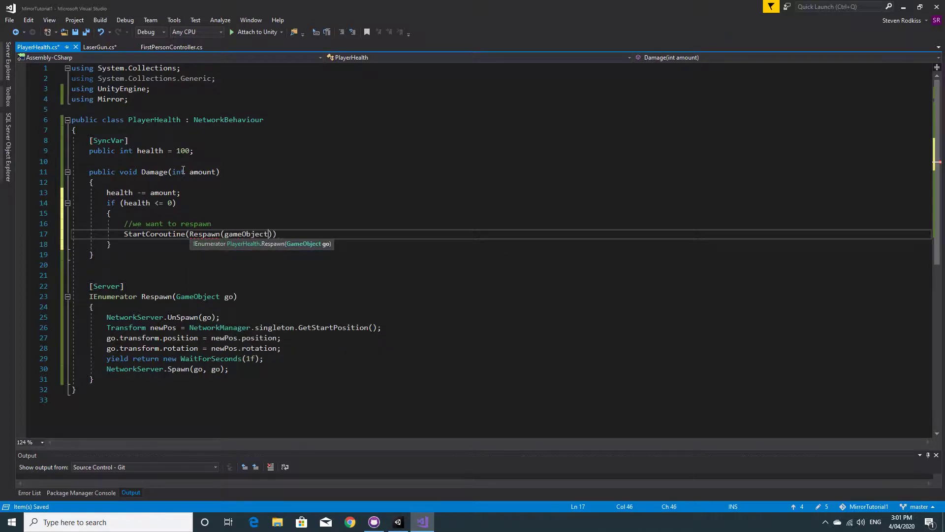
pyautogui.write('))')
pyautogui.hotkey('ctrl', 's')
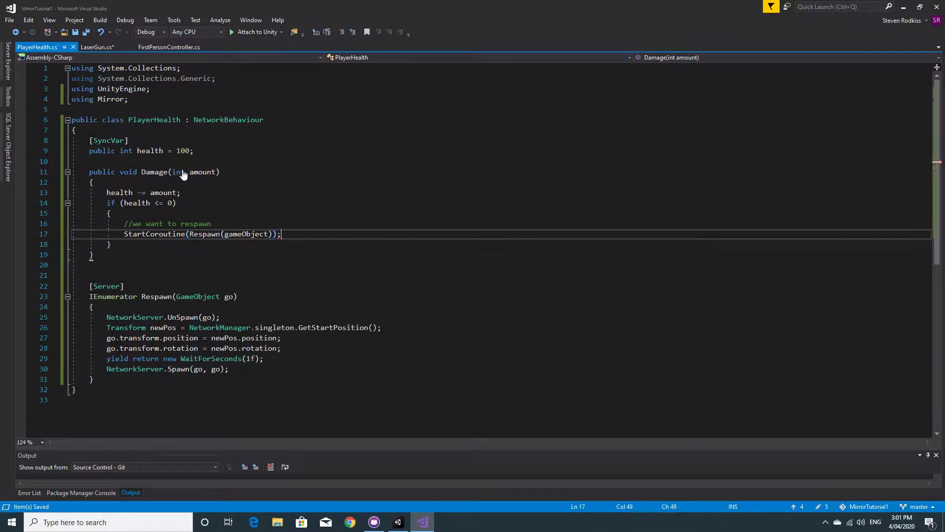
# Add 'health = 100;' under the respawn comment and save PlayerHealth
pyautogui.click(176, 215)
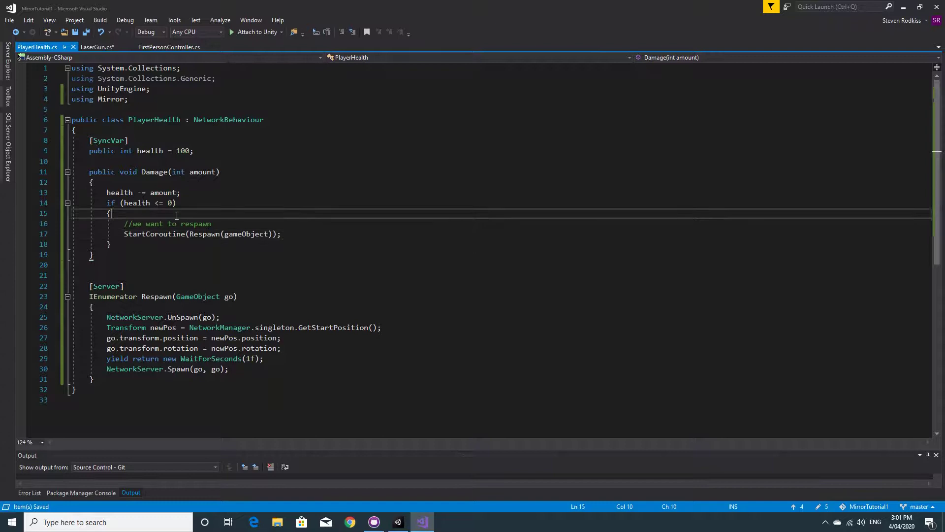
pyautogui.click(215, 224)
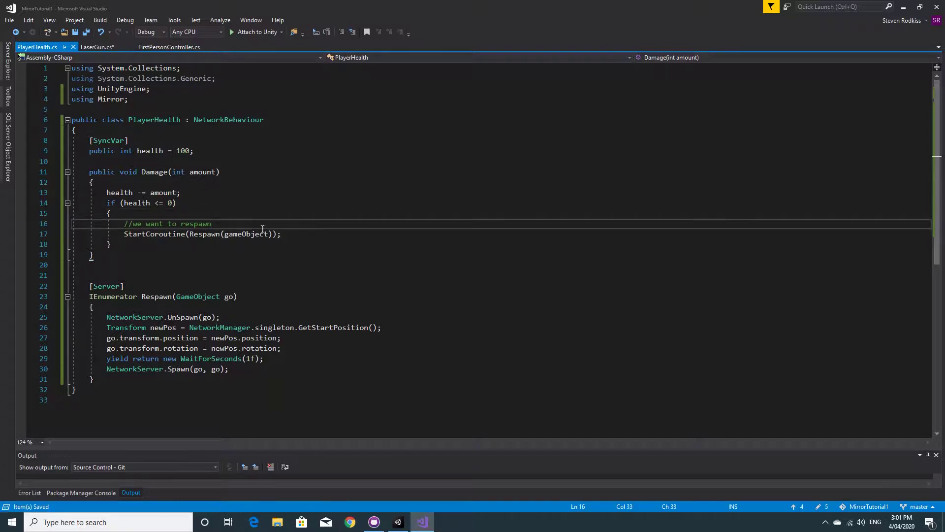
pyautogui.press('Return')
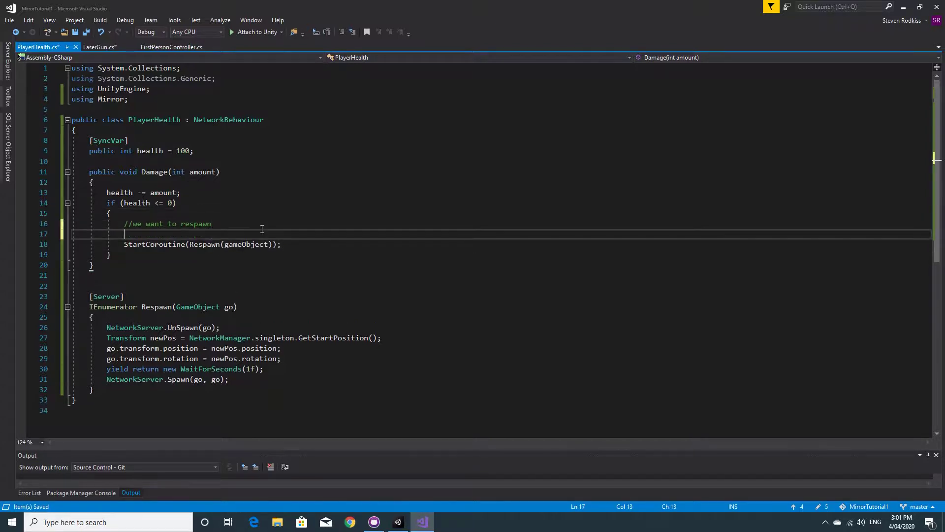
pyautogui.write('health')
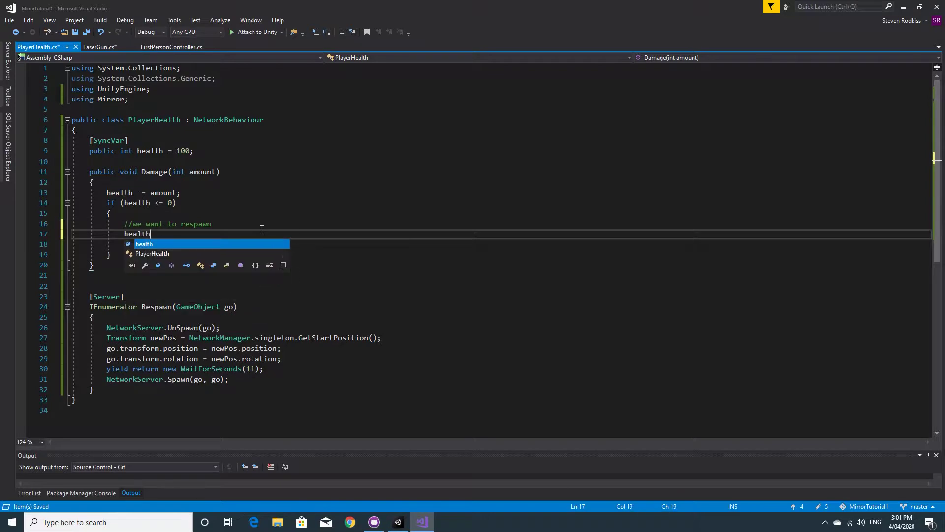
pyautogui.write(' = 0')
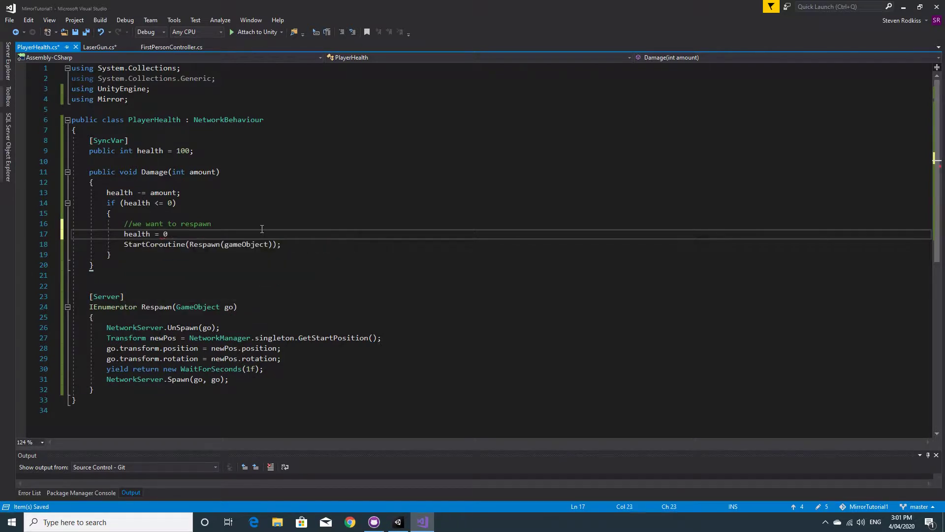
pyautogui.press('BackSpace')
pyautogui.write('100;')
pyautogui.hotkey('ctrl', 's')
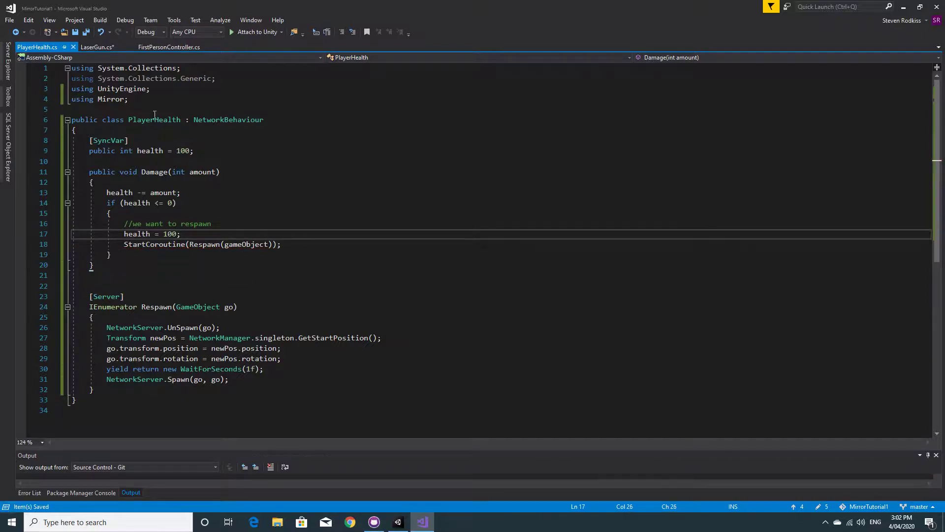
pyautogui.click(97, 48)
# In CmdShoot, change the hit object's component lookup from LaserGun to PlayerHealth
pyautogui.click(215, 131)
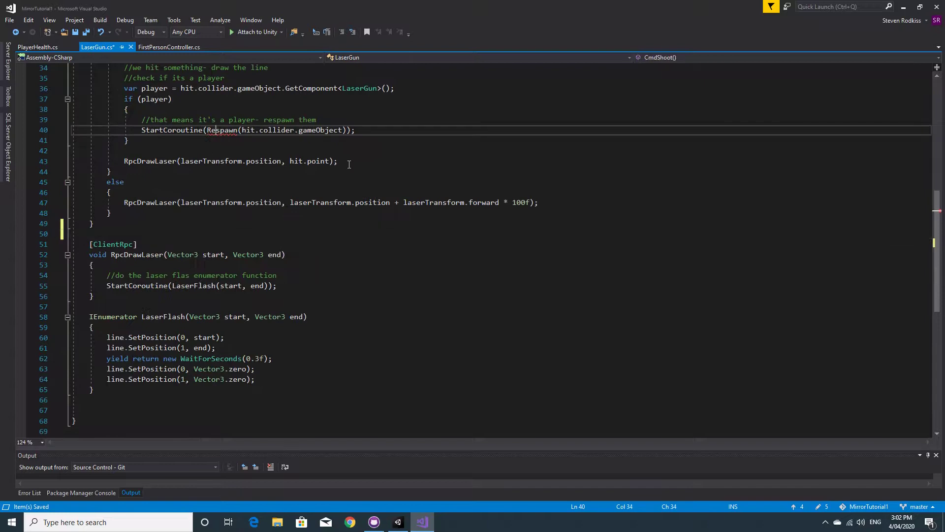
pyautogui.scroll(3, 309, 246)
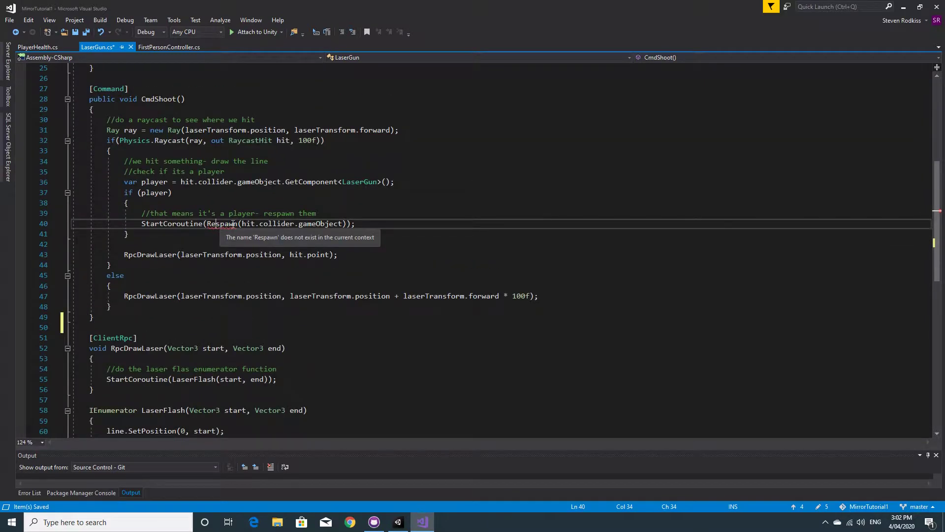
pyautogui.click(233, 224)
pyautogui.doubleClick(359, 181)
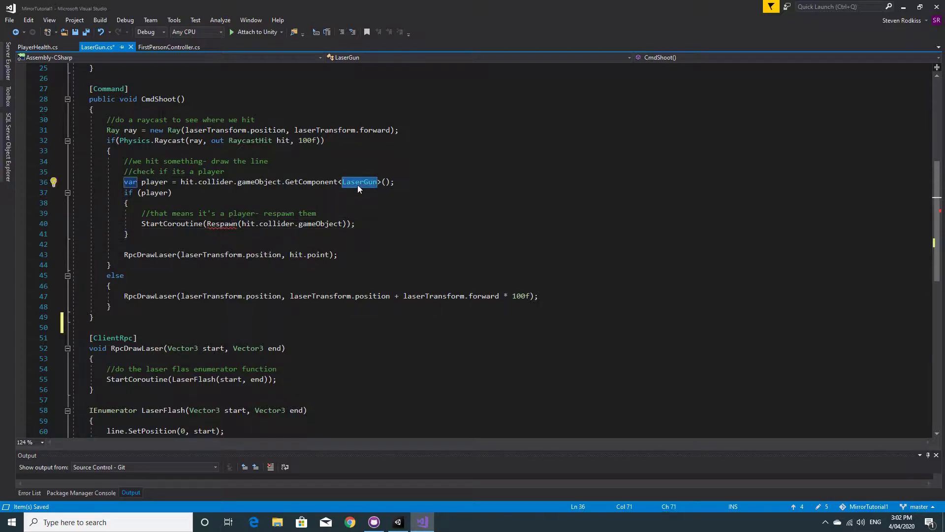
pyautogui.write('Player')
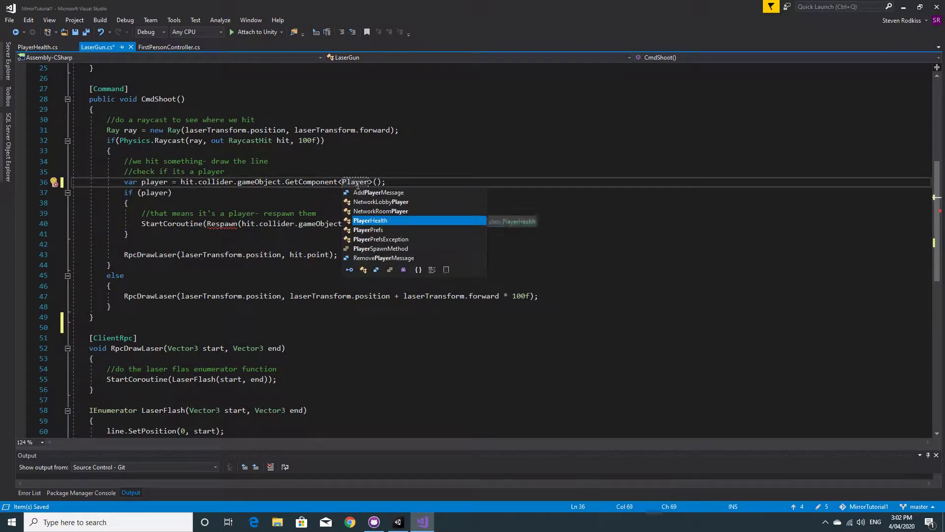
pyautogui.press('Tab')
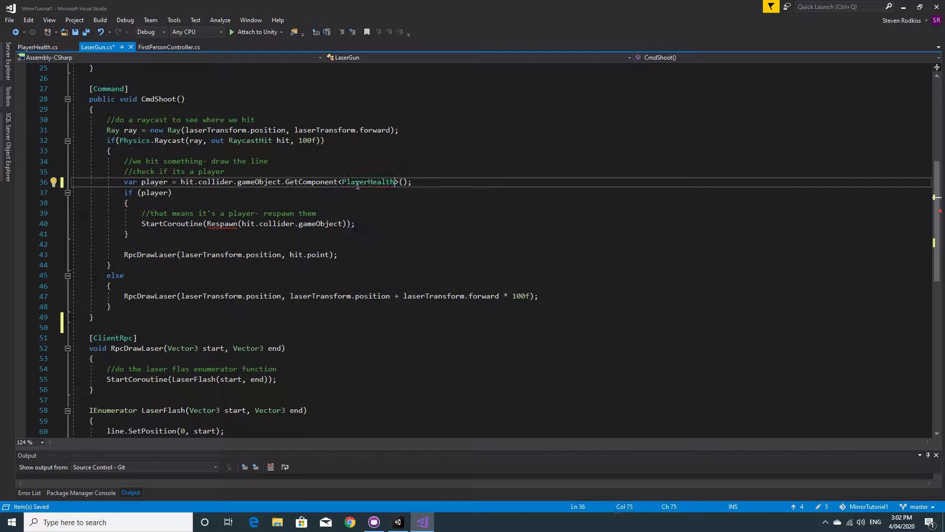
# Rename the variable to playerHealth so the if check tests playerHealth
pyautogui.click(169, 181)
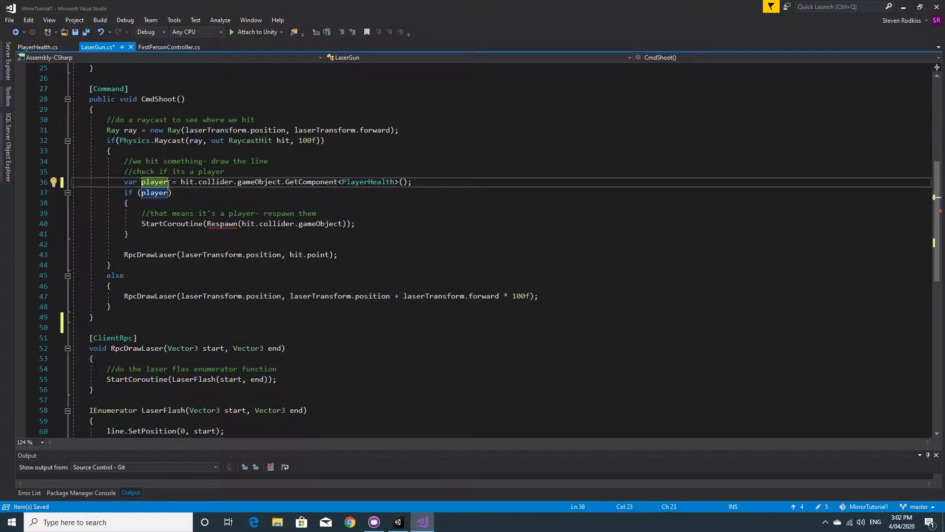
pyautogui.write('Health')
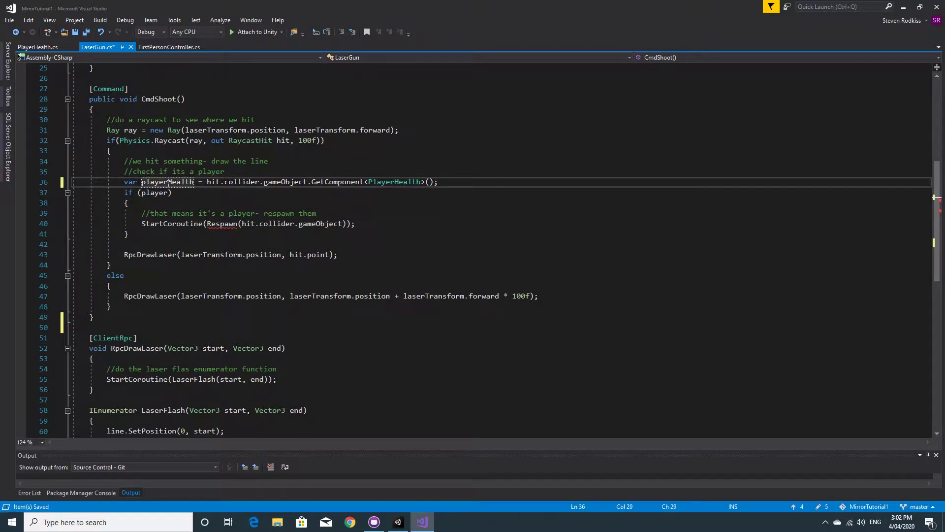
pyautogui.press('Down')
pyautogui.press('Left')
pyautogui.write('Health')
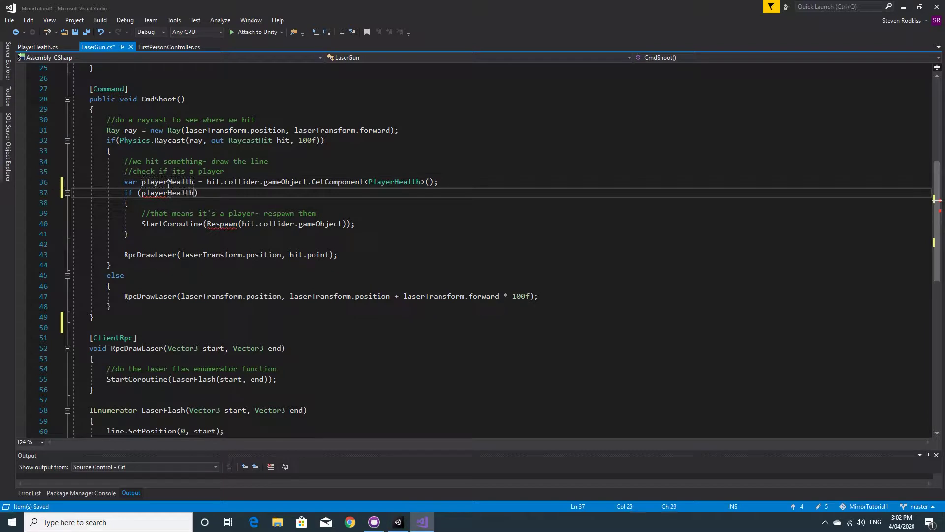
pyautogui.press('Down')
pyautogui.press('Down')
pyautogui.press('Down')
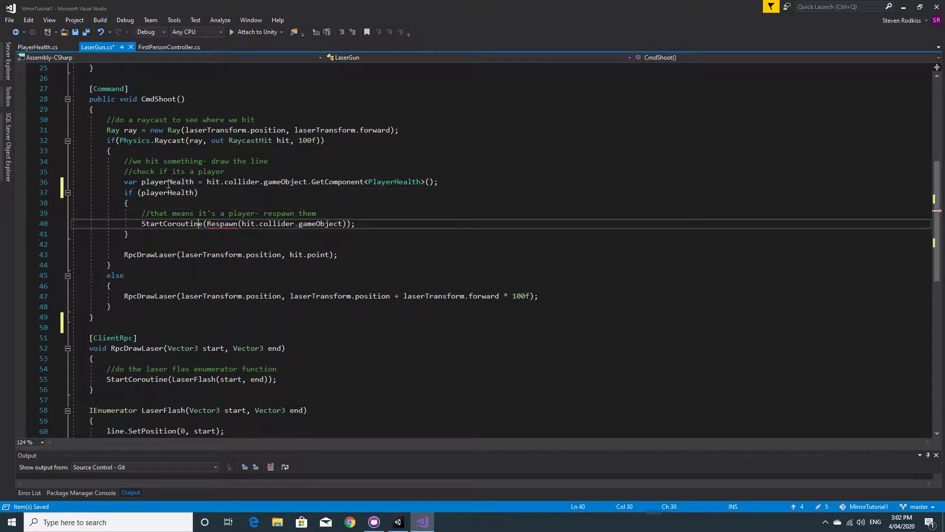
pyautogui.press('Right')
pyautogui.press('Right')
pyautogui.press('Right')
pyautogui.press('Left')
# Replace the Respawn coroutine call on line 40 with playerHealth.Damage(20) and save LaserGun.cs
pyautogui.moveTo(350, 224); pyautogui.dragTo(141, 226)
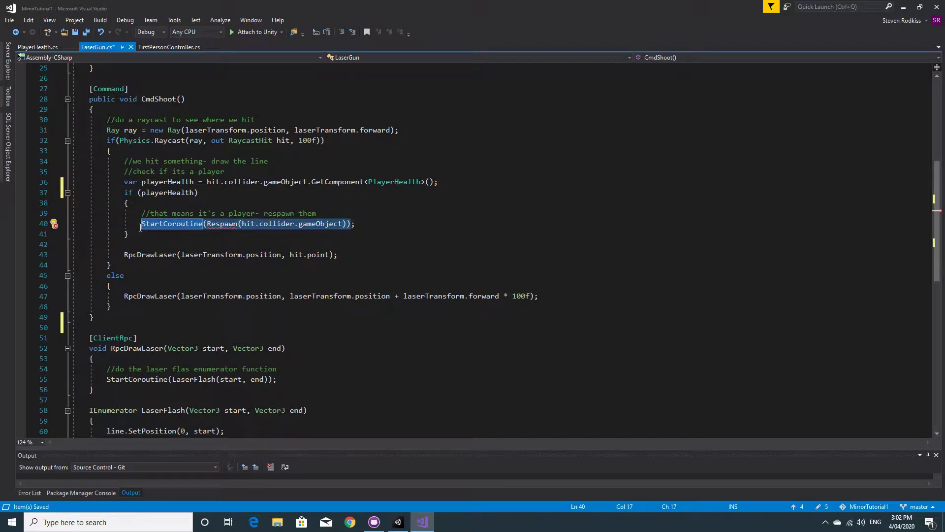
pyautogui.write('player;')
pyautogui.press('Tab')
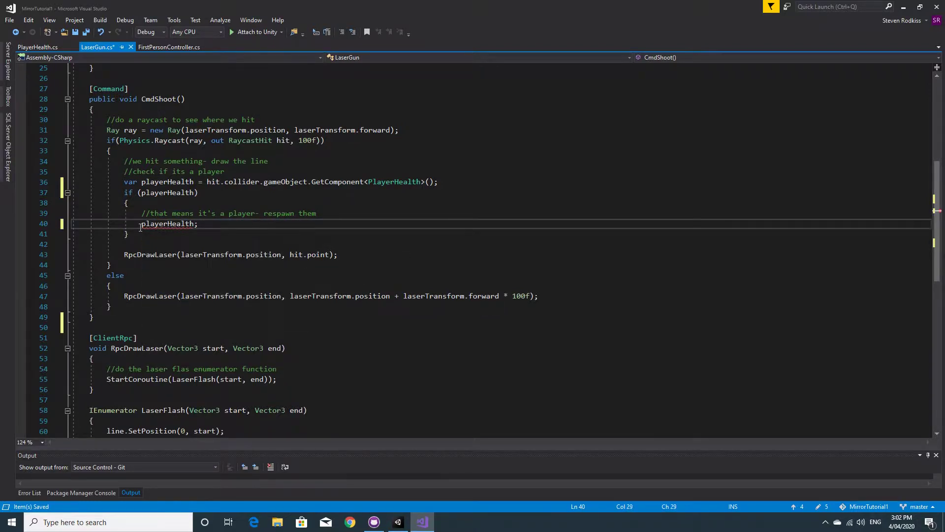
pyautogui.write('.')
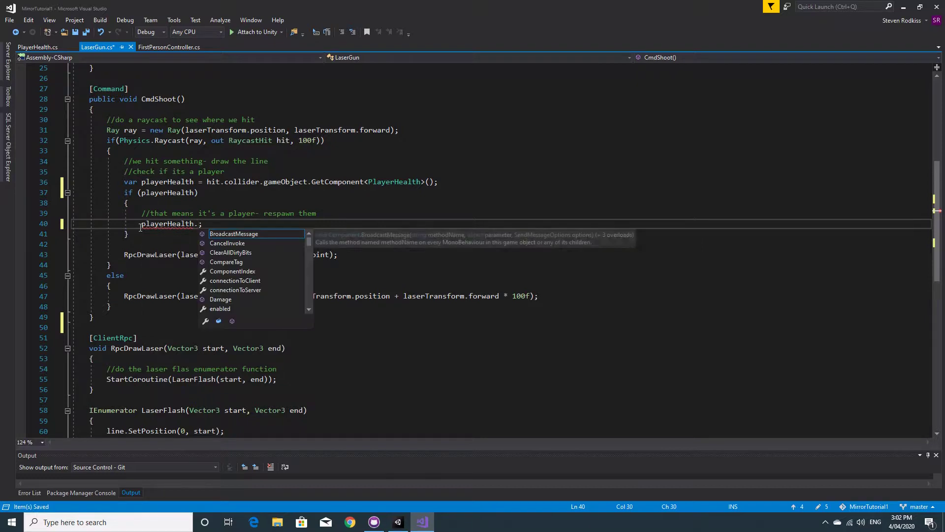
pyautogui.write('D')
pyautogui.press('Tab')
pyautogui.write('(20')
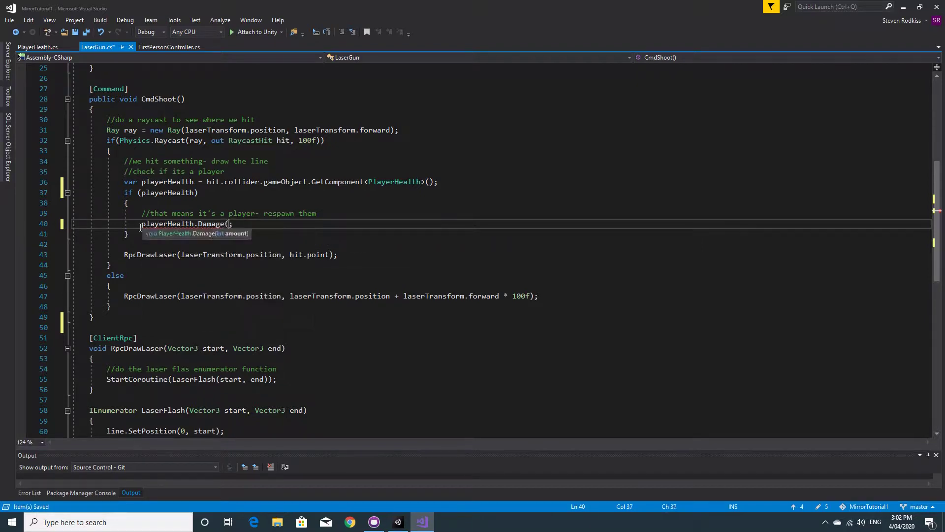
pyautogui.write(')')
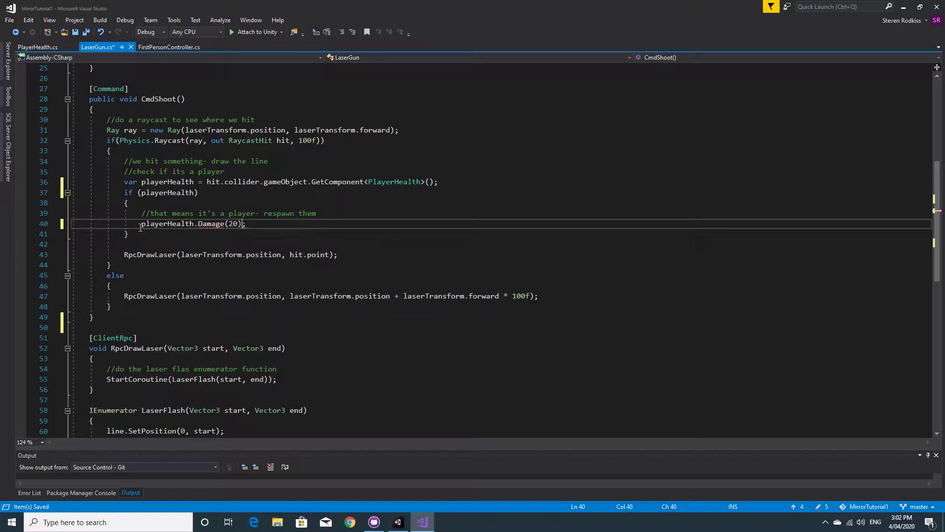
pyautogui.hotkey('ctrl', 's')
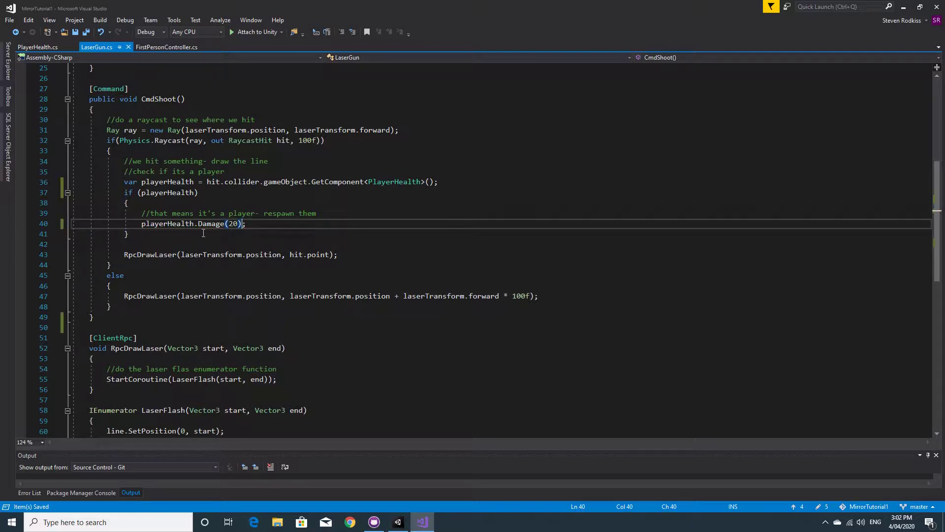
pyautogui.click(214, 224)
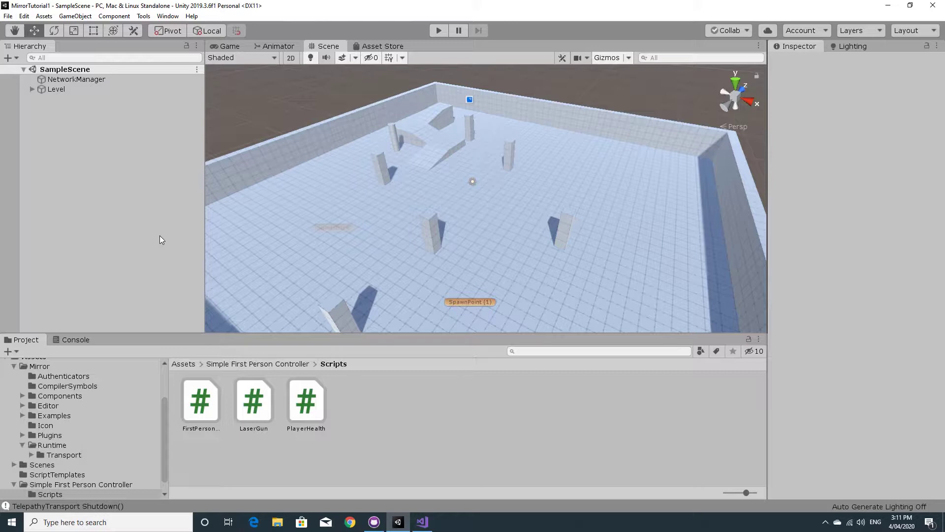
# Build and run a standalone player with File > Build And Run, then enter play mode
pyautogui.click(132, 201)
pyautogui.click(8, 16)
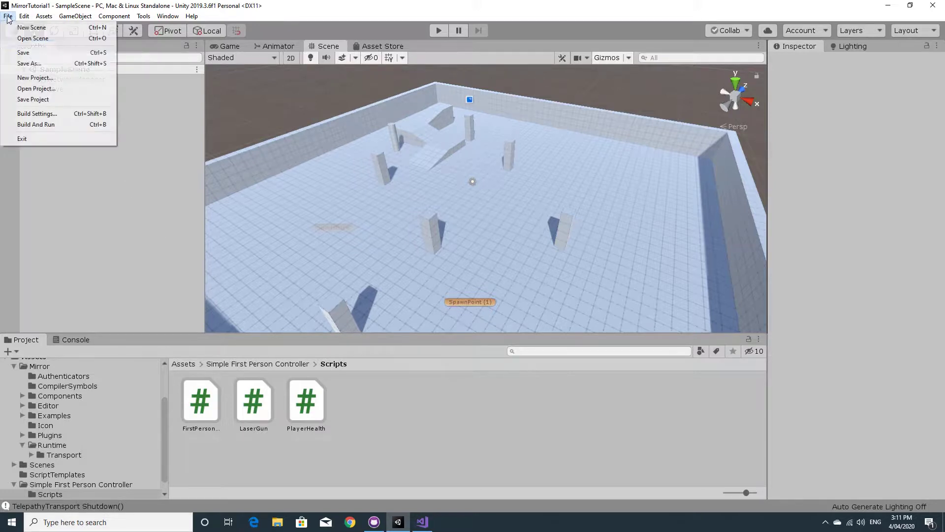
pyautogui.click(40, 125)
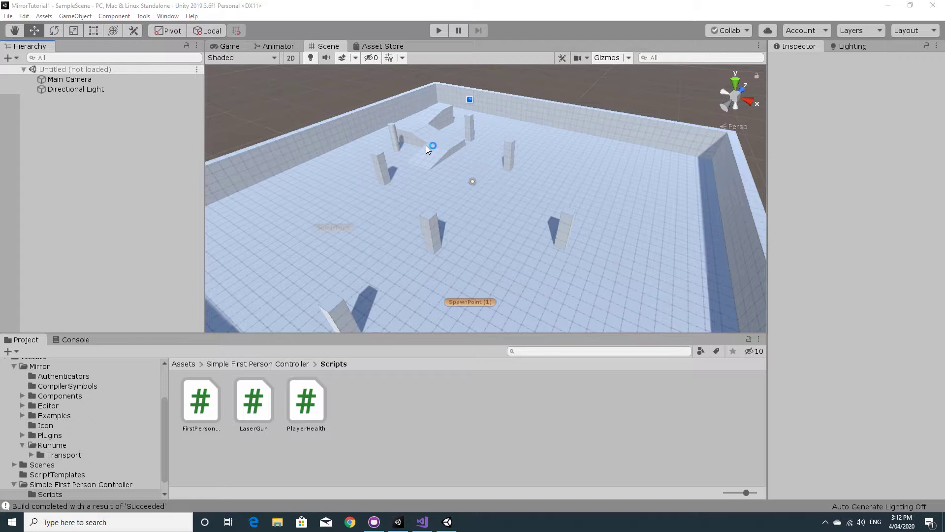
pyautogui.click(437, 31)
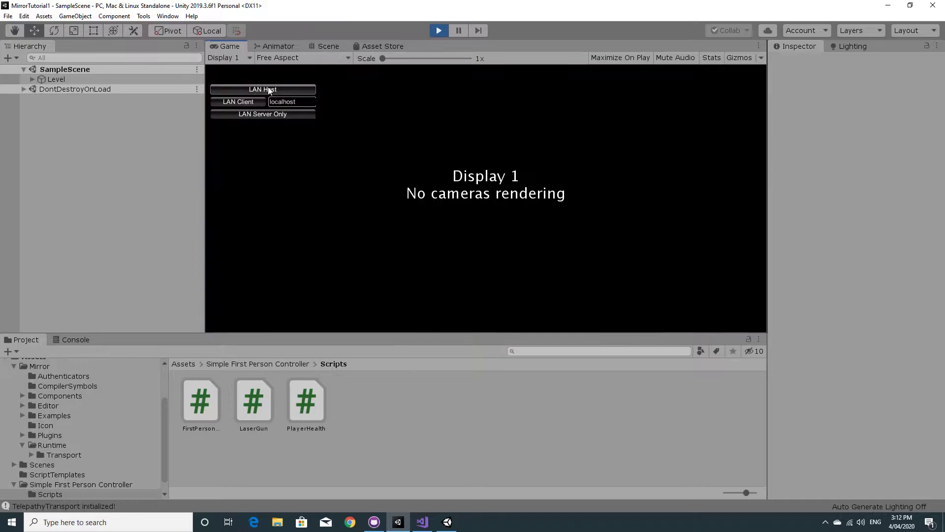
# Host via LAN Host, show Player(Clone)'s Player Health at 100, and move the build window left
pyautogui.click(268, 88)
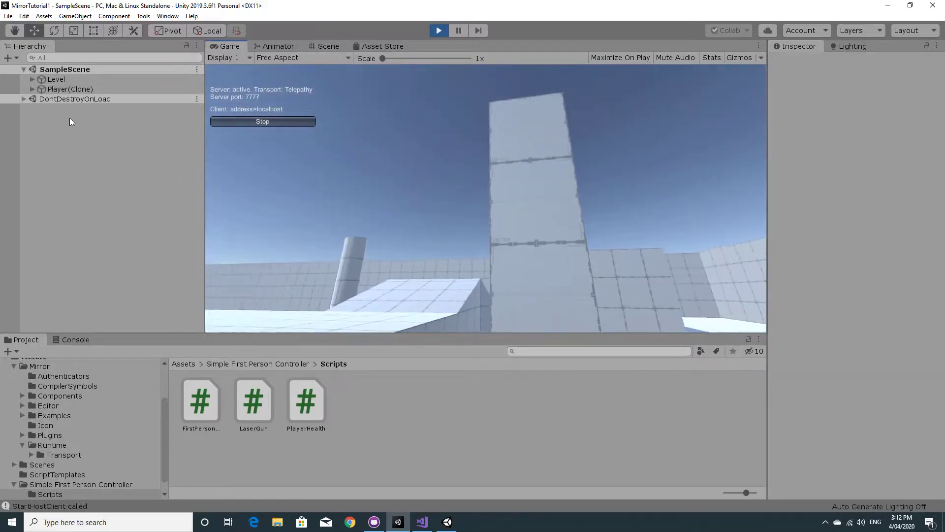
pyautogui.click(61, 90)
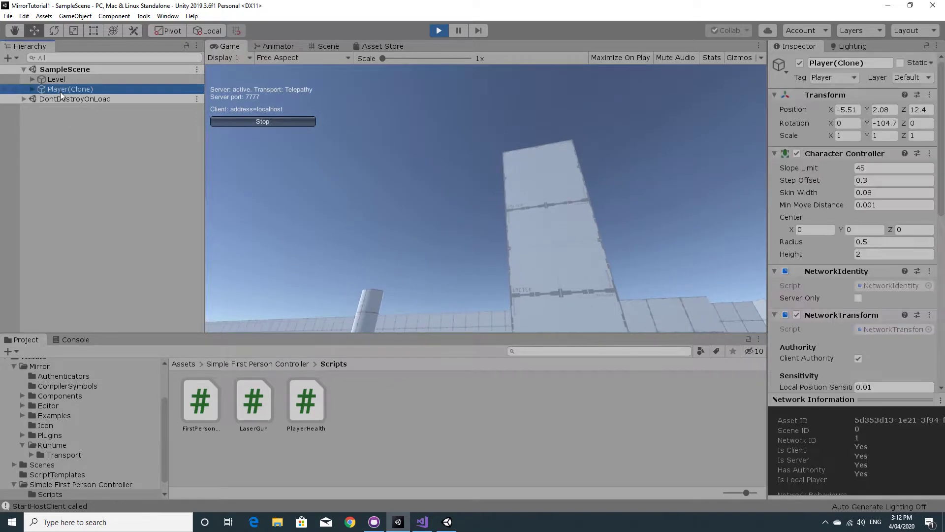
pyautogui.scroll(-10, 835, 327)
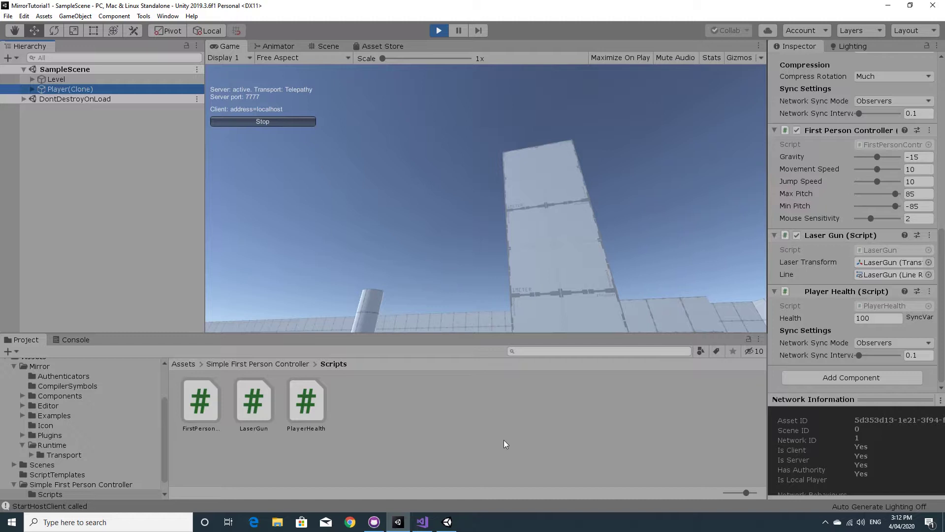
pyautogui.click(447, 522)
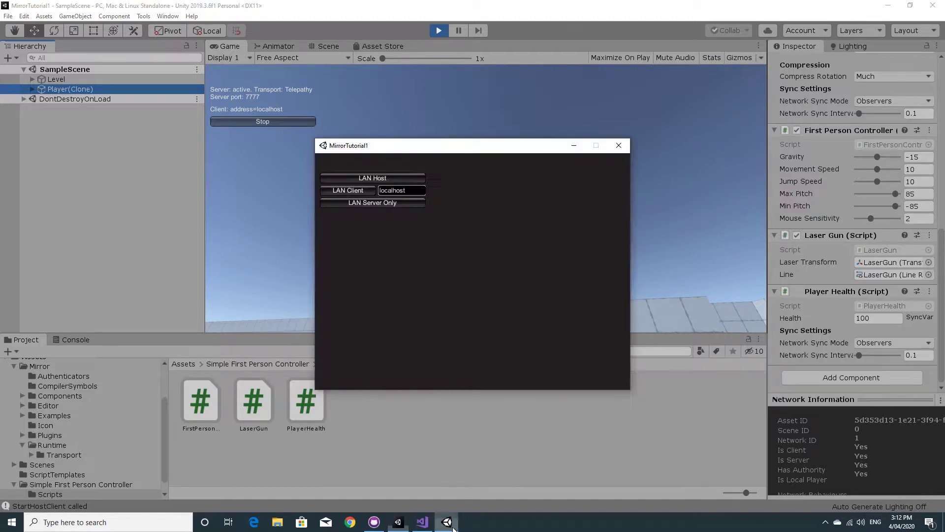
pyautogui.moveTo(464, 152)
pyautogui.mouseDown()
pyautogui.moveTo(201, 205)
pyautogui.moveTo(173, 183)
pyautogui.moveTo(186, 194)
pyautogui.moveTo(154, 228)
pyautogui.mouseUp()
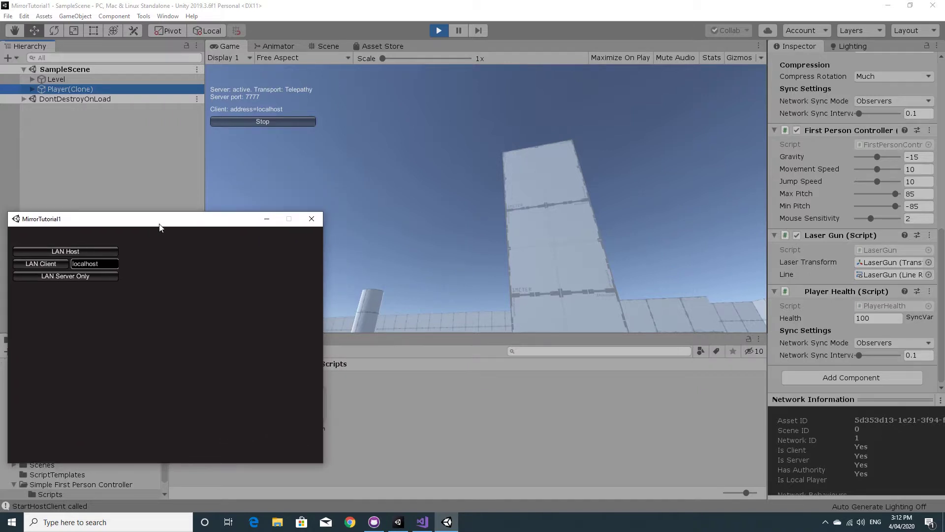
# Connect the build as LAN Client and laser the host, dropping Health by 20 until respawn
pyautogui.click(51, 266)
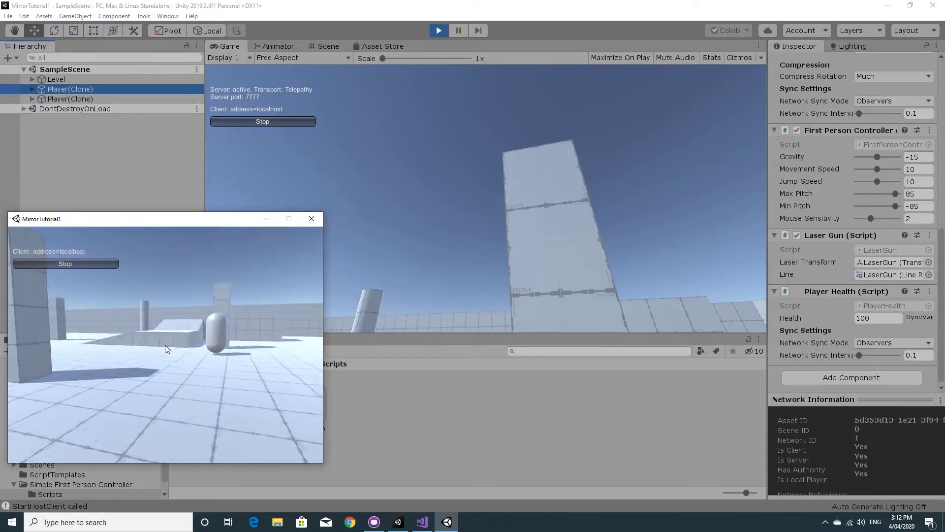
pyautogui.click(166, 348)
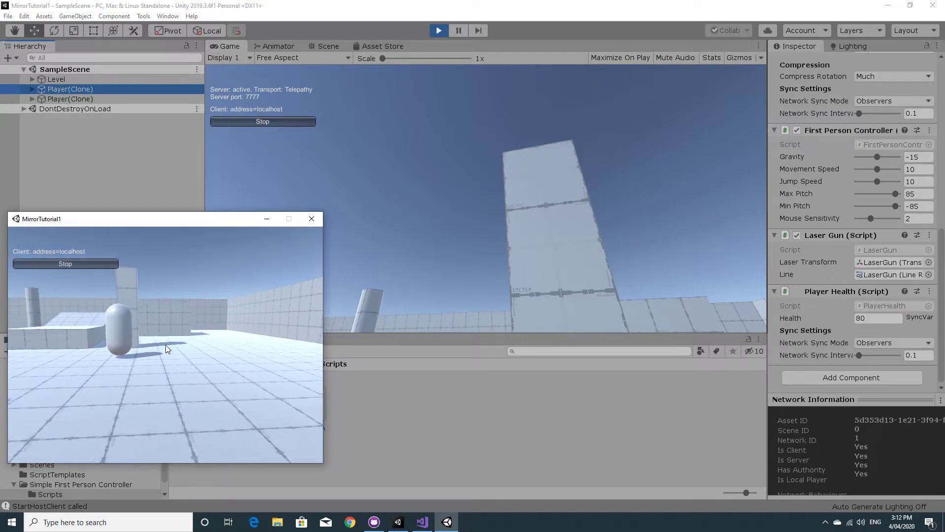
pyautogui.click(166, 349)
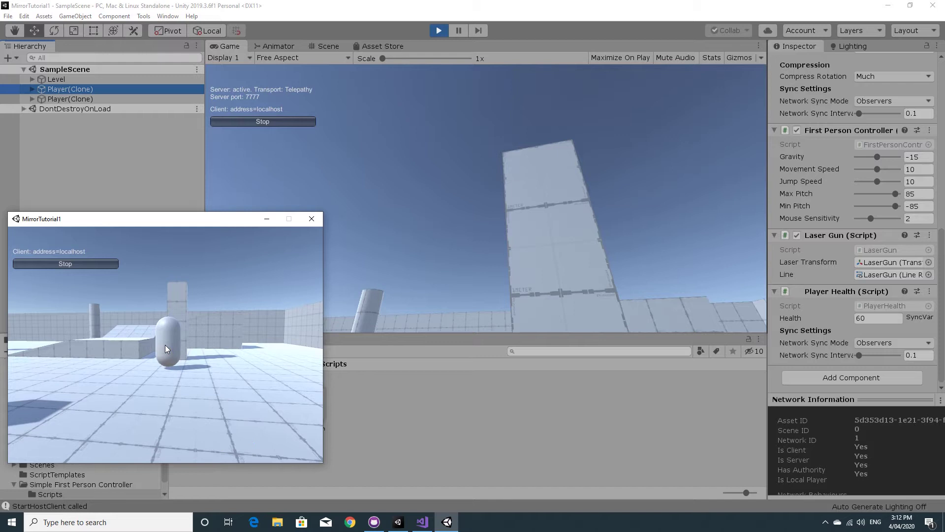
pyautogui.click(166, 347)
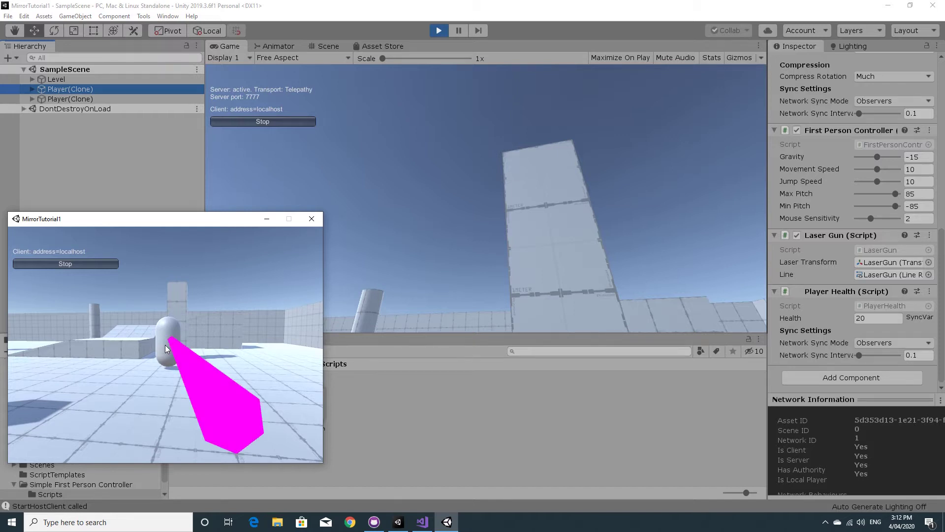
pyautogui.click(164, 345)
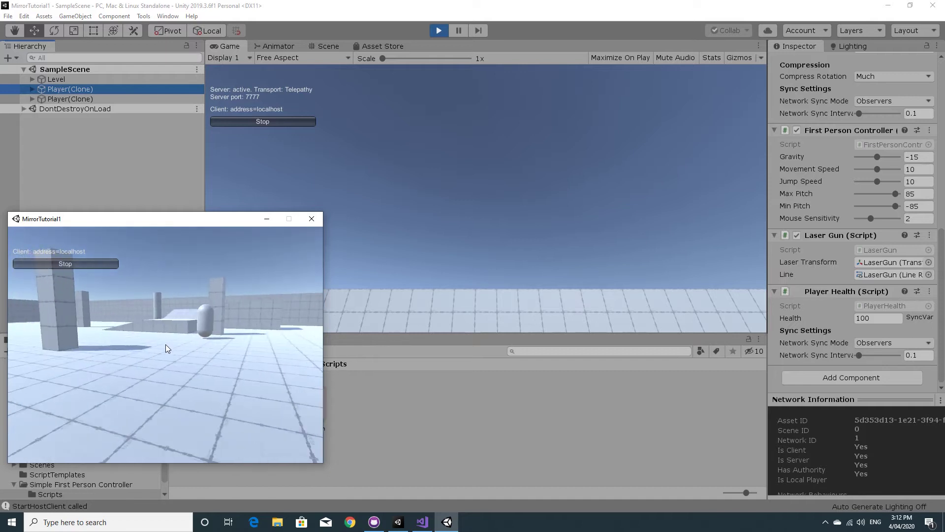
# Keep shooting the respawned host until its Health resets to 100 again
pyautogui.click(164, 345)
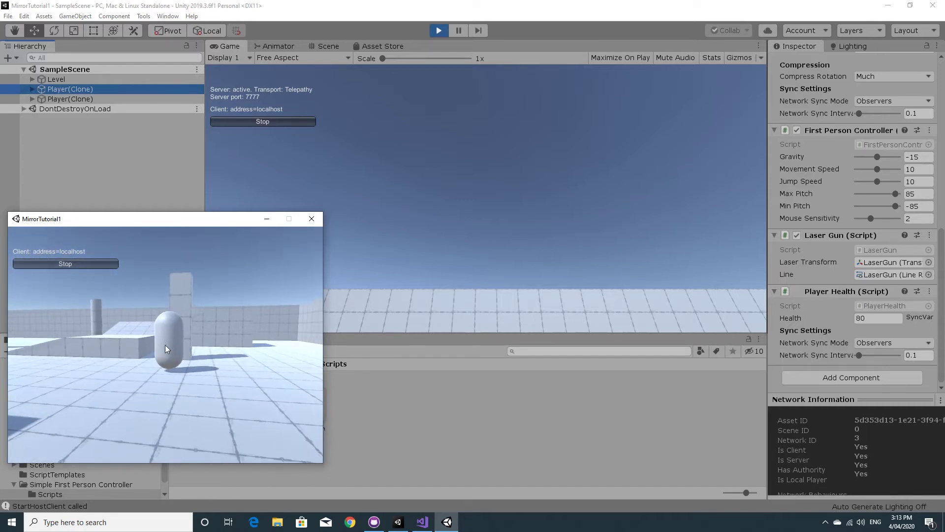
pyautogui.click(165, 344)
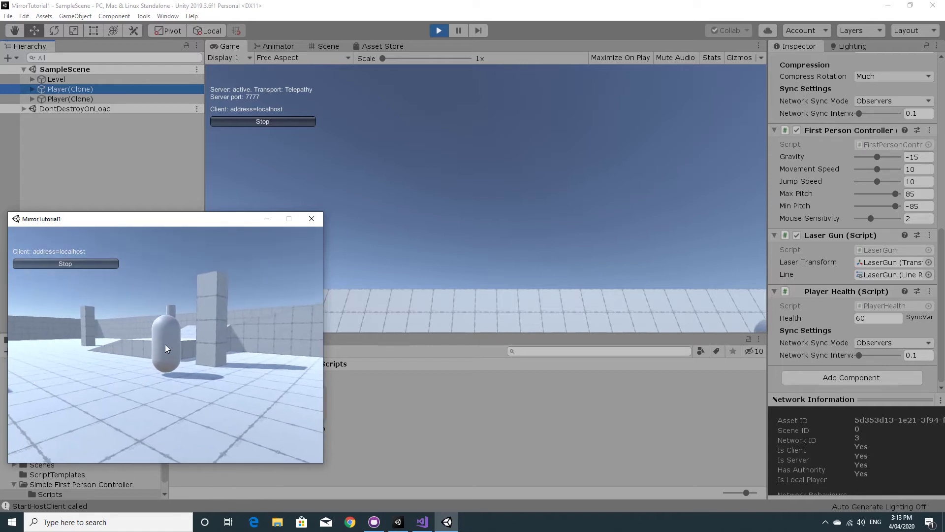
pyautogui.click(164, 345)
pyautogui.click(165, 345)
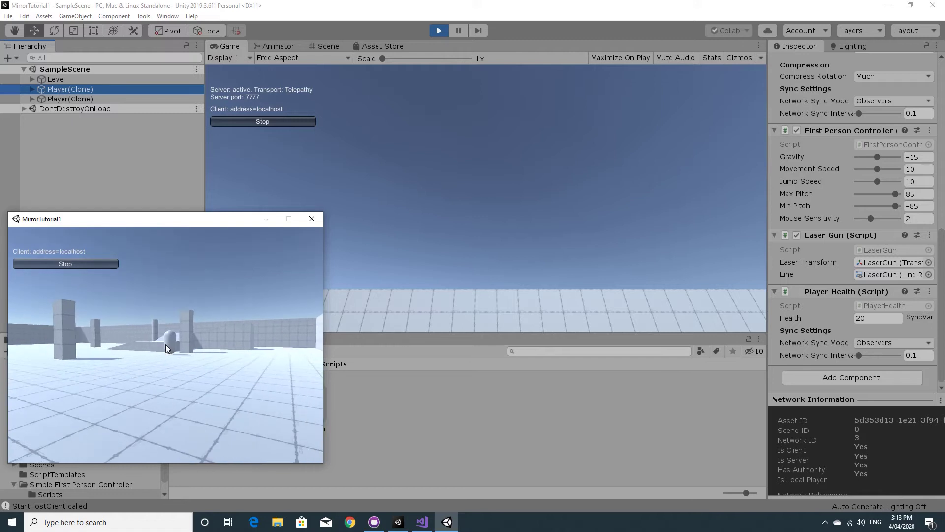
pyautogui.click(165, 345)
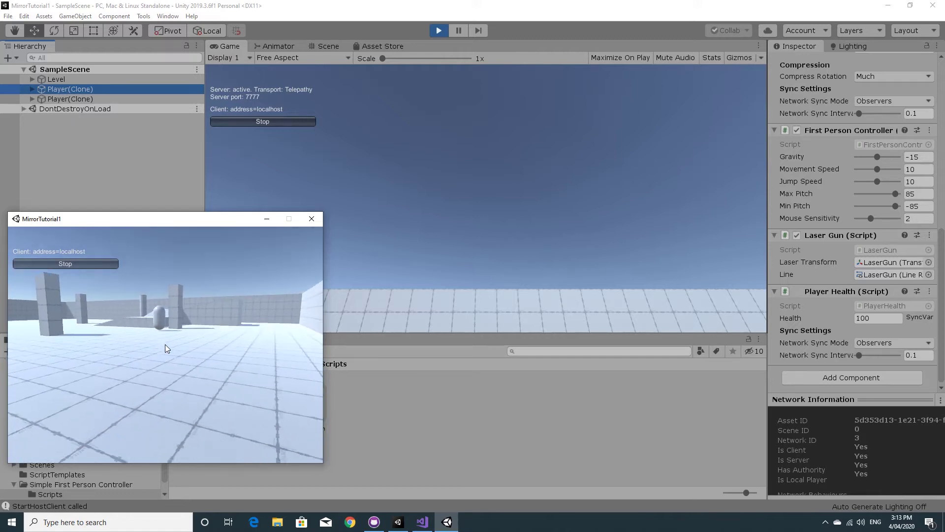